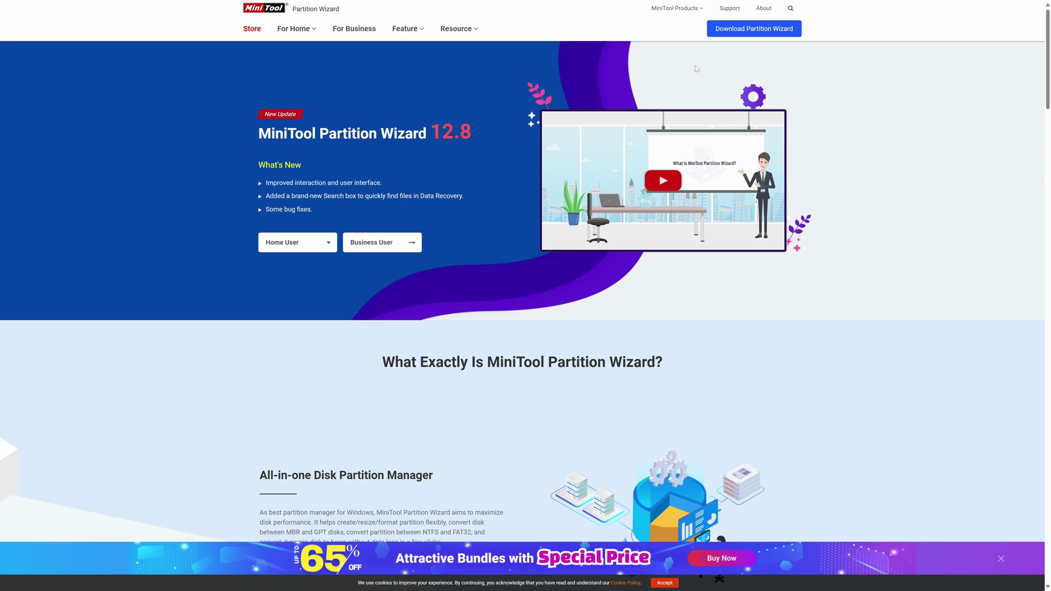
Look over the Partition Wizard 12.8 download editions, then bring up the installed Partition Wizard Pro window
mouse_move(748, 33)
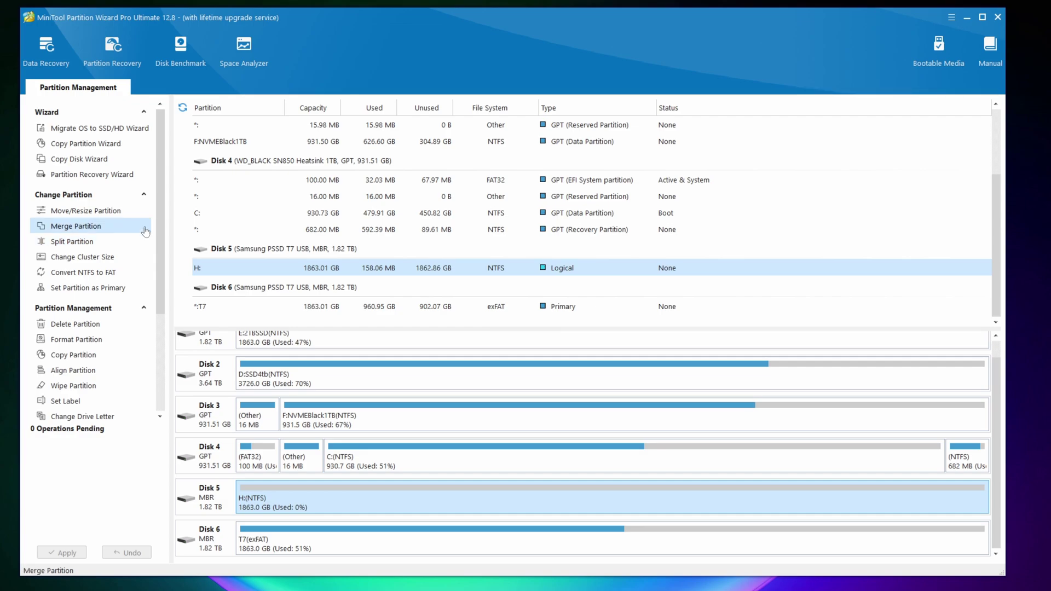
scroll(145, 231, "down", 3)
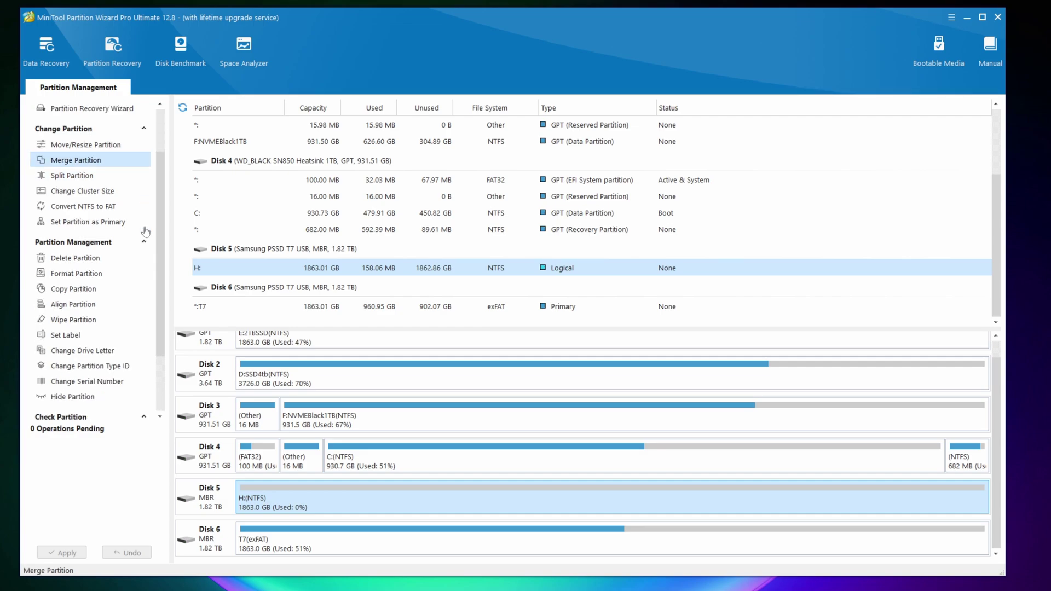
scroll(353, 303, "up", 1)
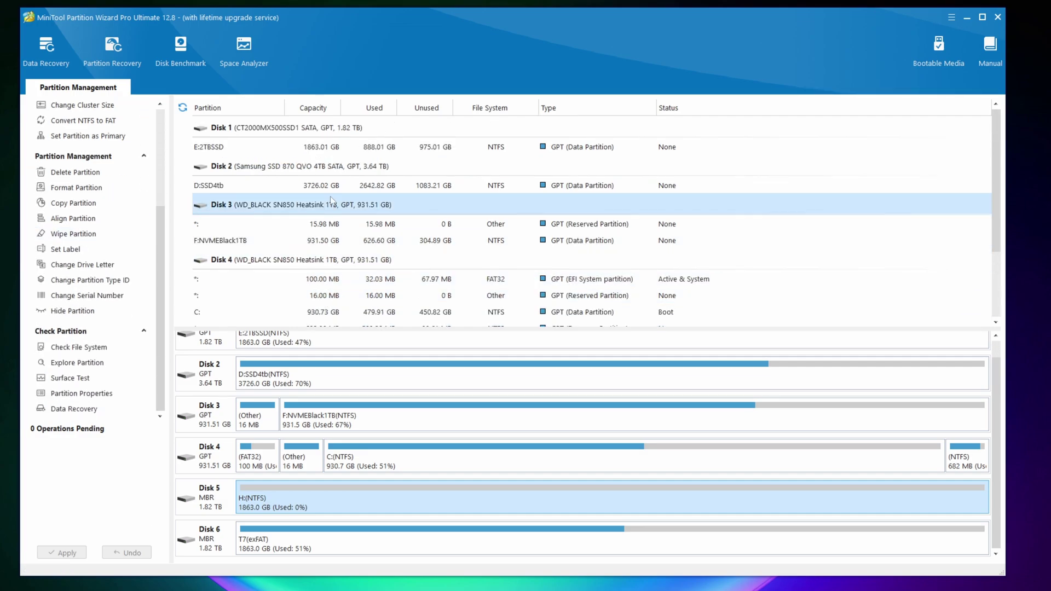
scroll(327, 185, "up", 1)
scroll(327, 184, "down", 1)
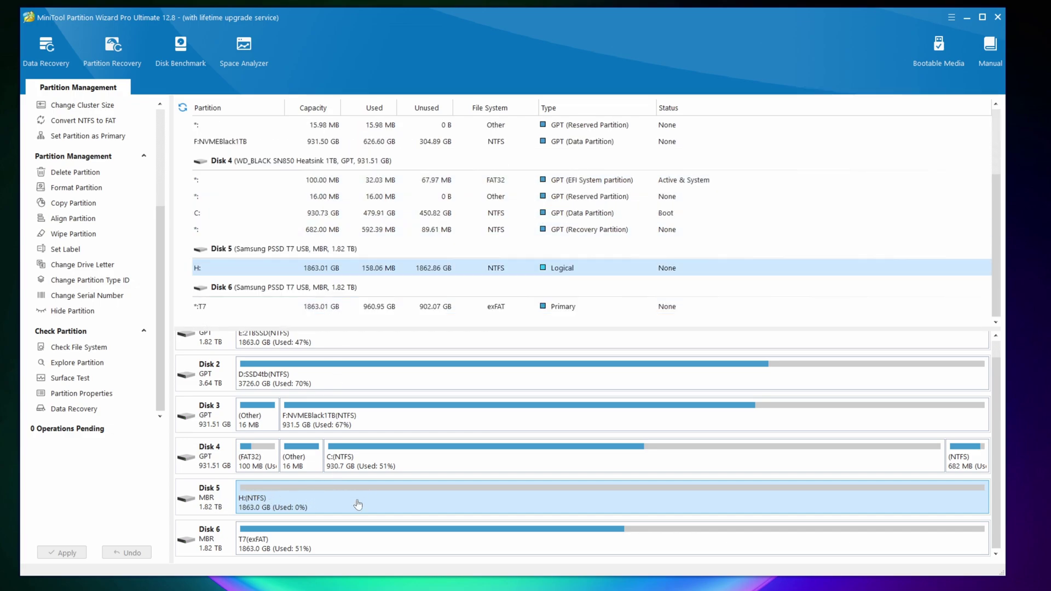
scroll(82, 121, "up", 3)
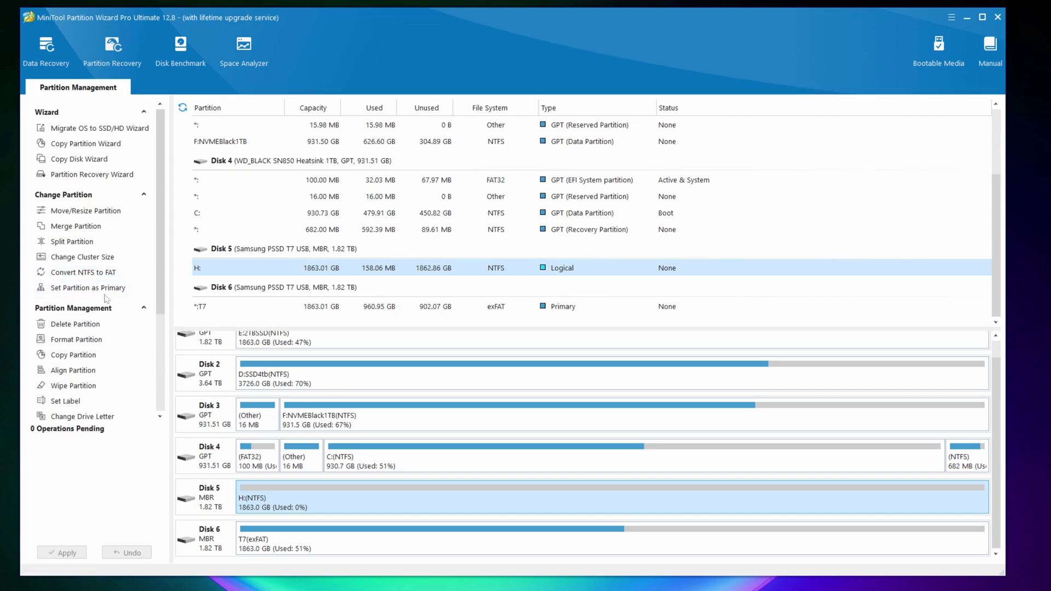
scroll(105, 298, "down", 4)
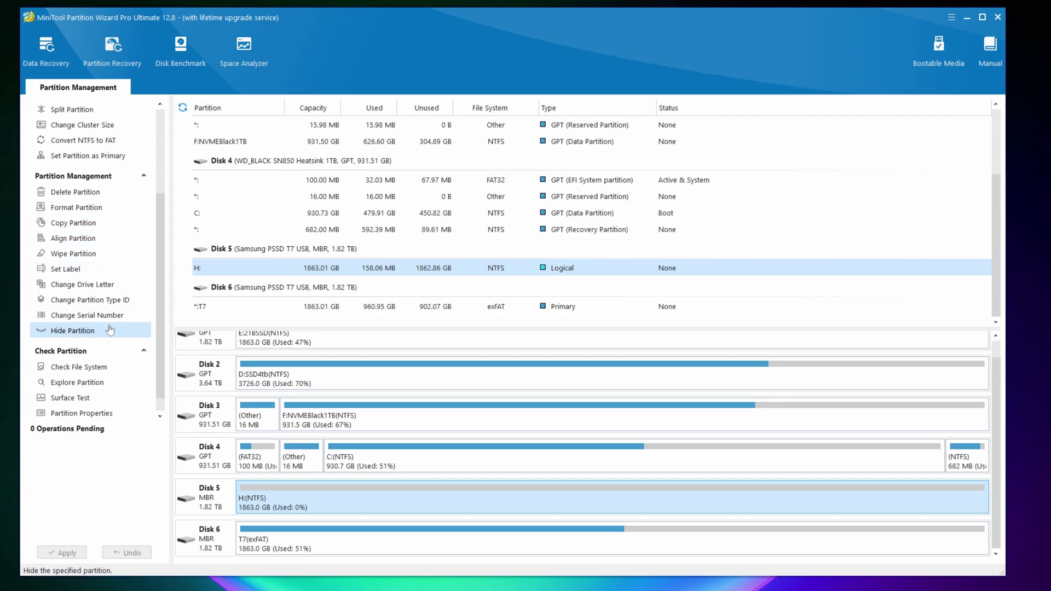
scroll(103, 310, "up", 3)
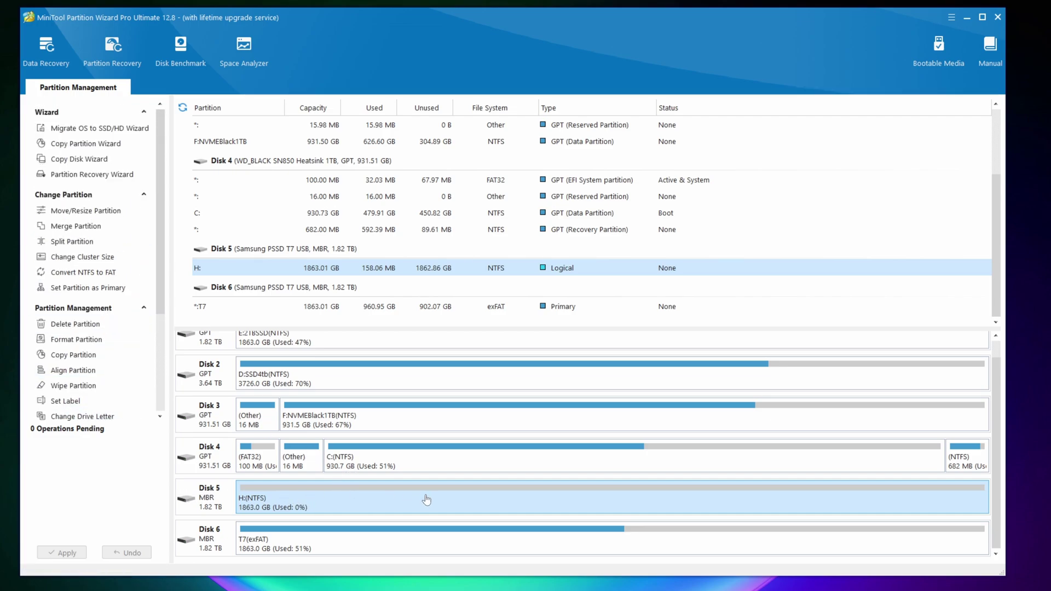
Resize Disk 5's H: down to 140.04 GB with Move/Resize and apply the change
right_click(384, 503)
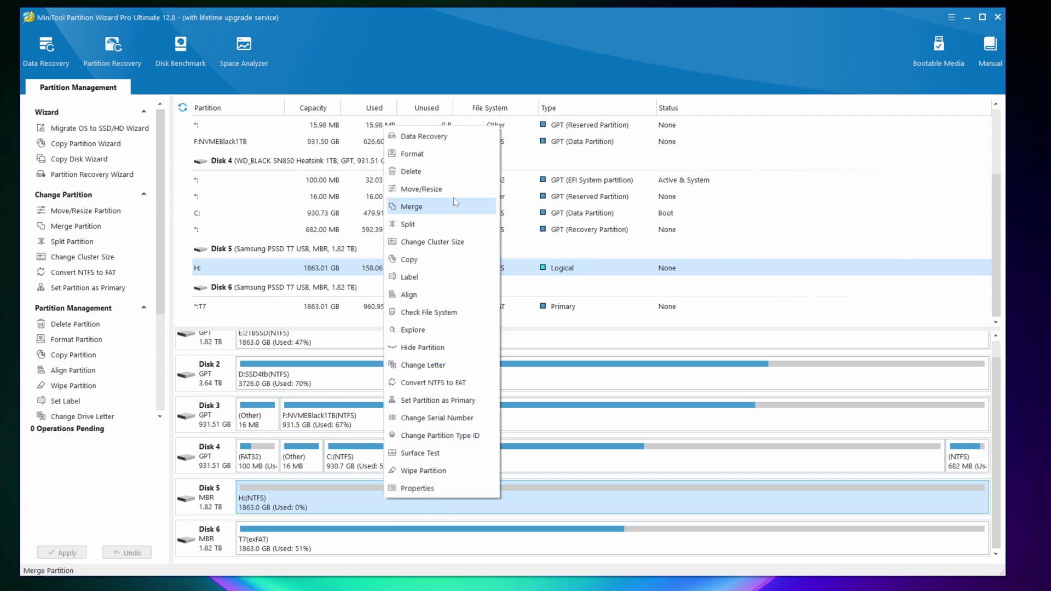
left_click(442, 188)
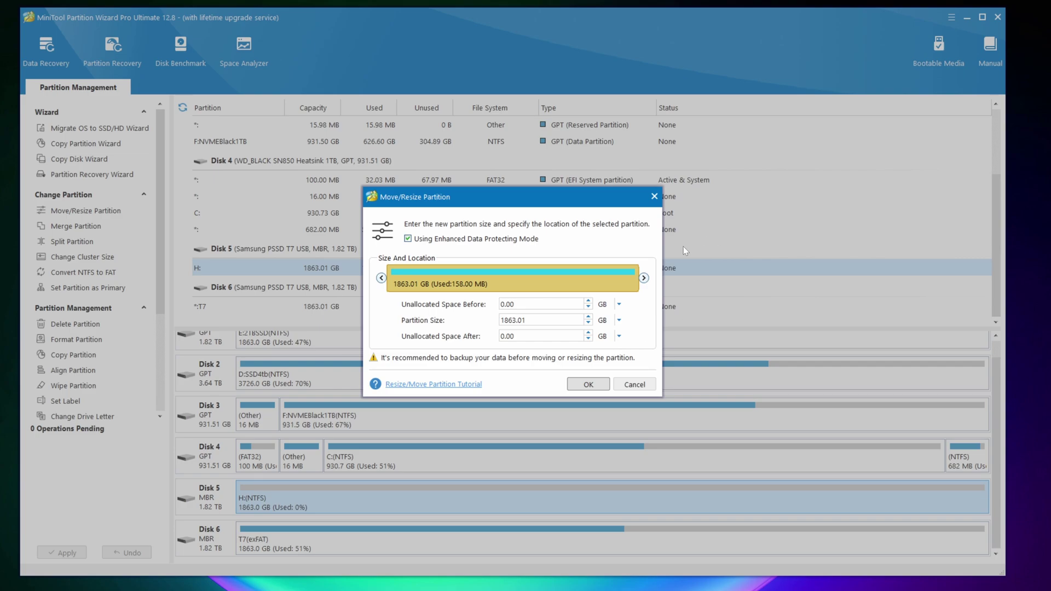
left_click_drag(643, 277, 420, 299)
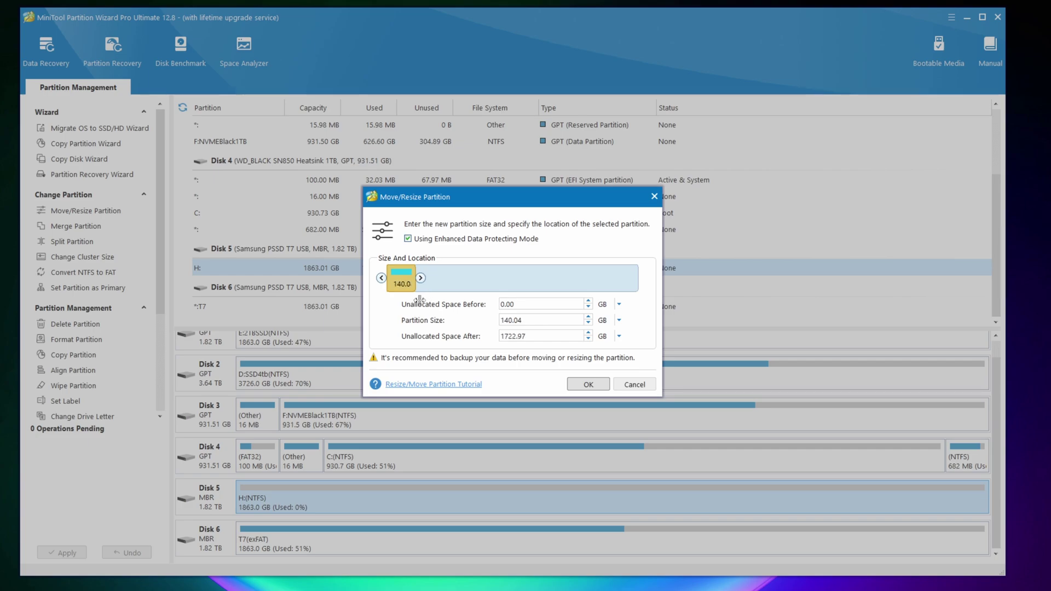
left_click(582, 385)
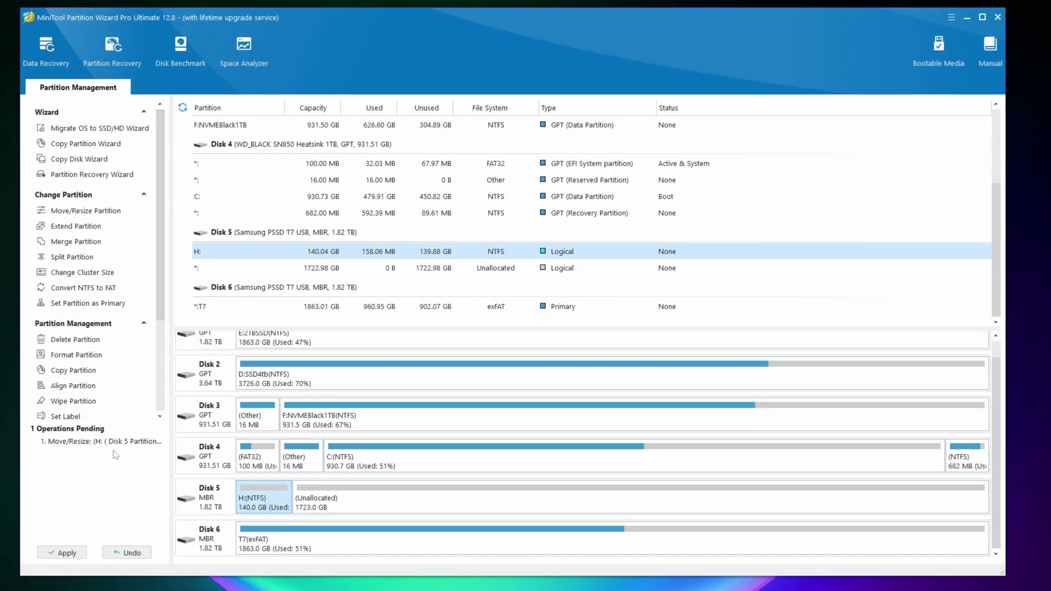
left_click(62, 552)
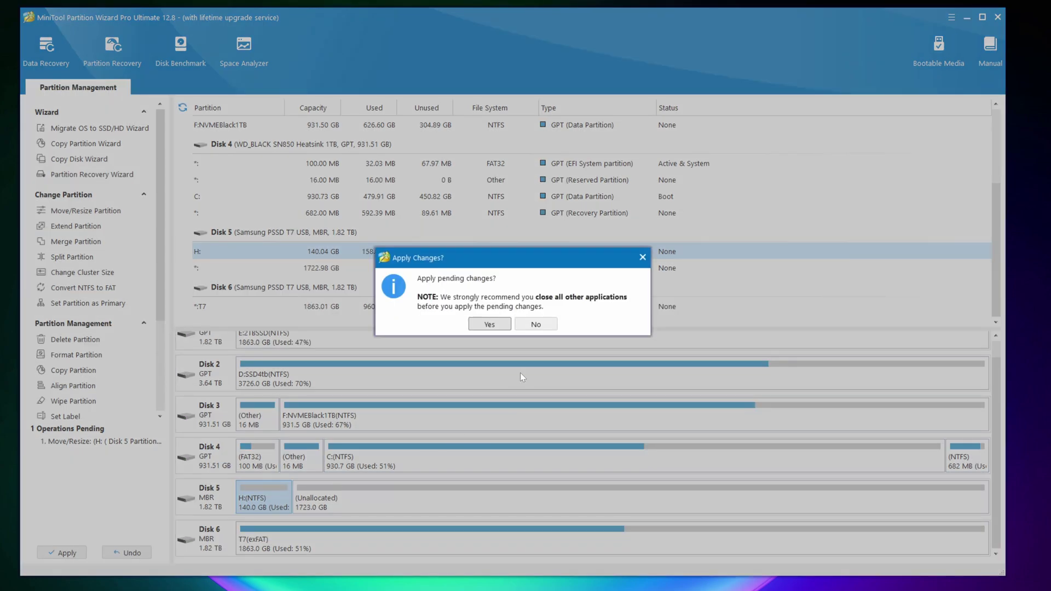
left_click(491, 324)
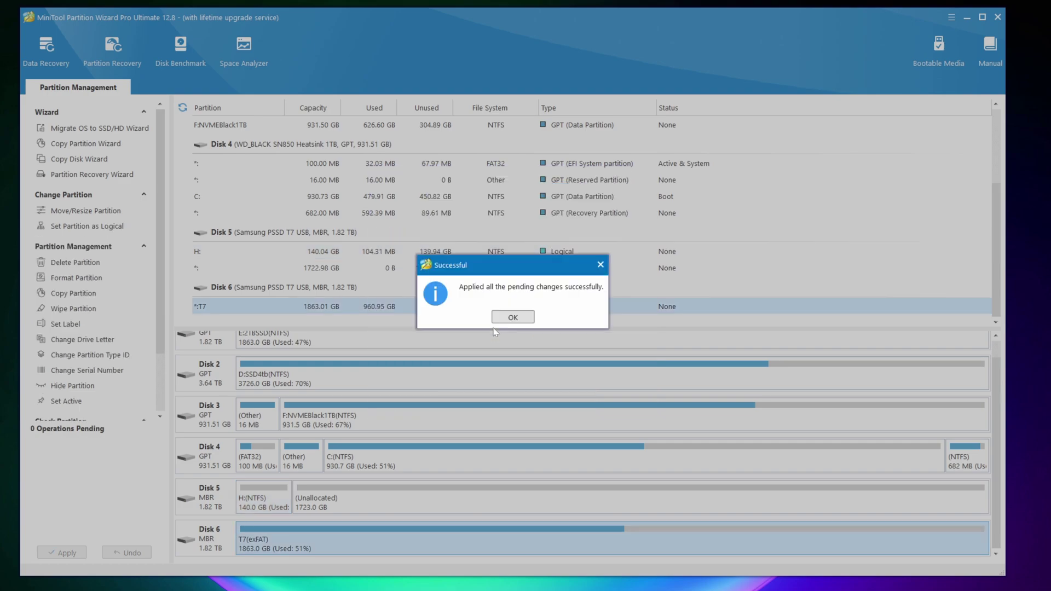
left_click(504, 320)
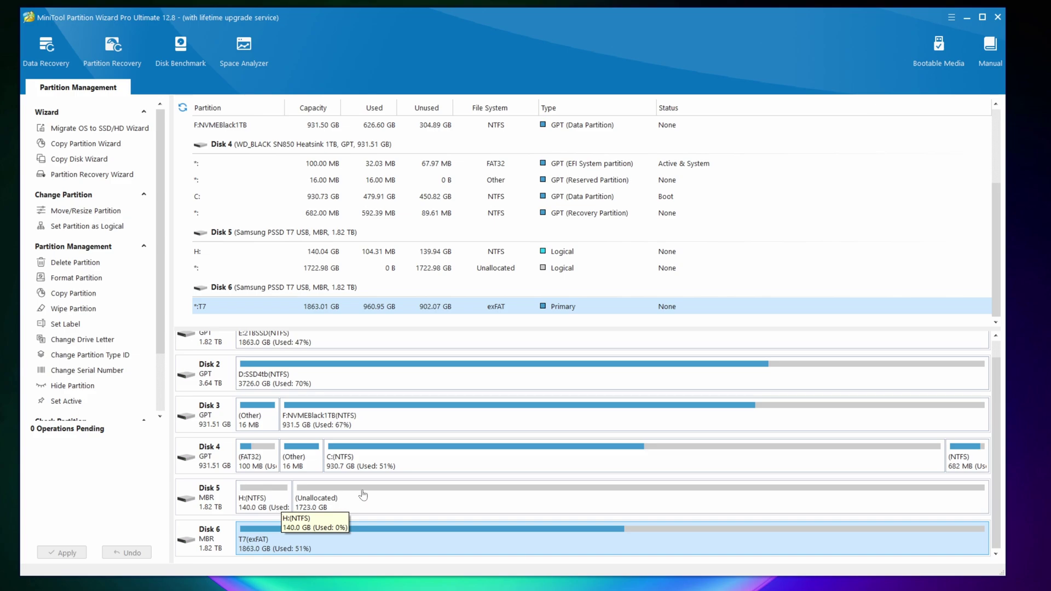
Delete Disk 5's H: partition and apply it, leaving 1863.02 GB unallocated
right_click(273, 498)
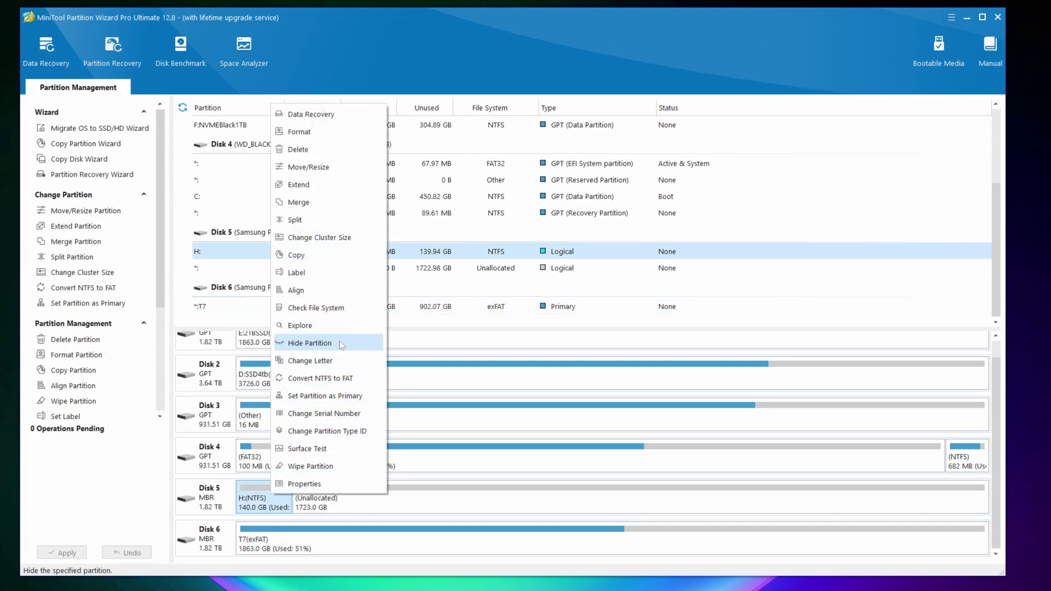
left_click(298, 149)
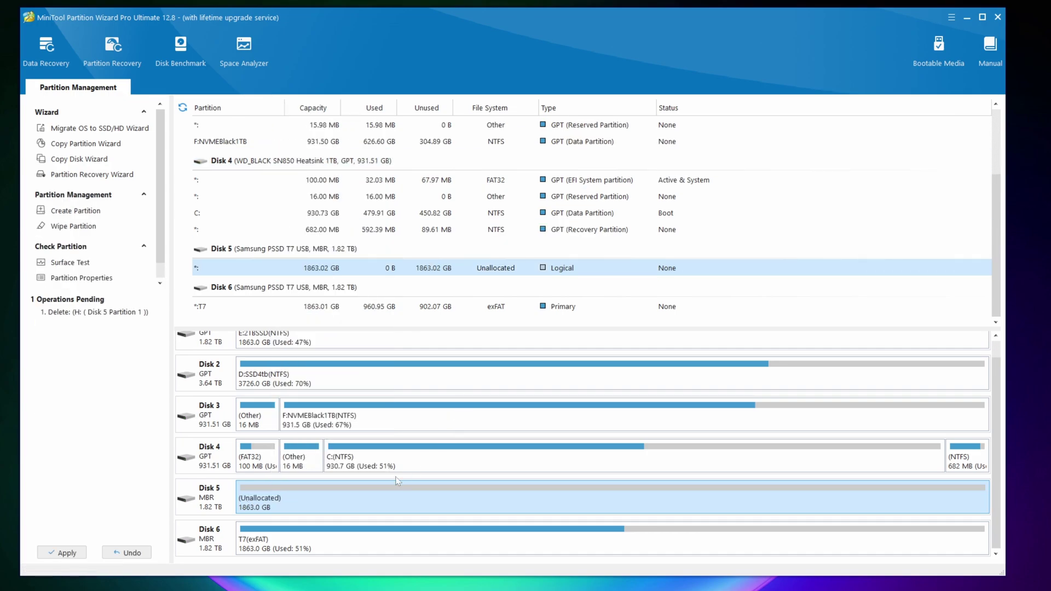
left_click(55, 553)
left_click(491, 324)
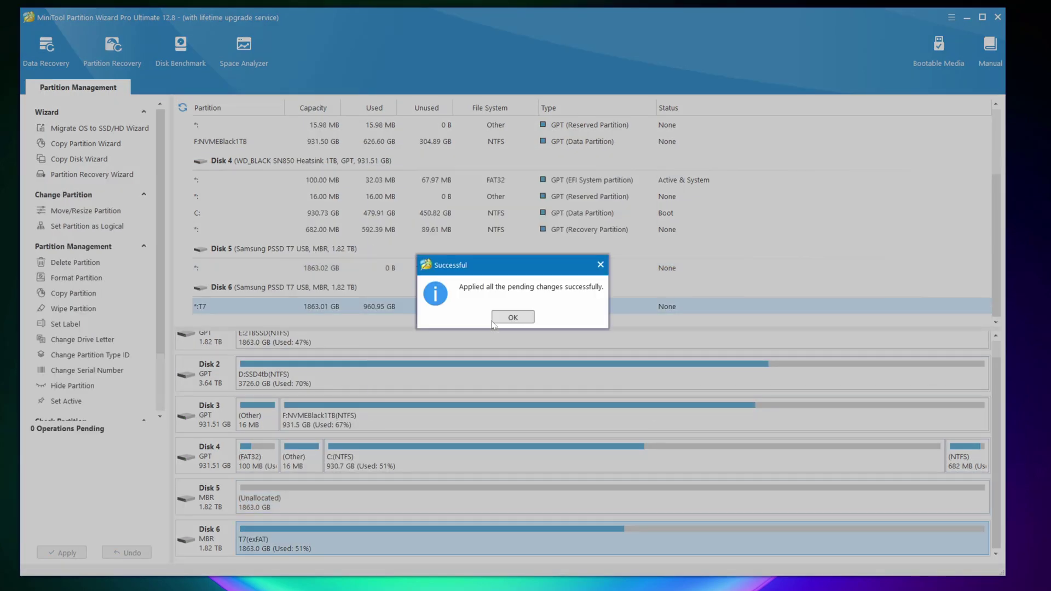
left_click(524, 318)
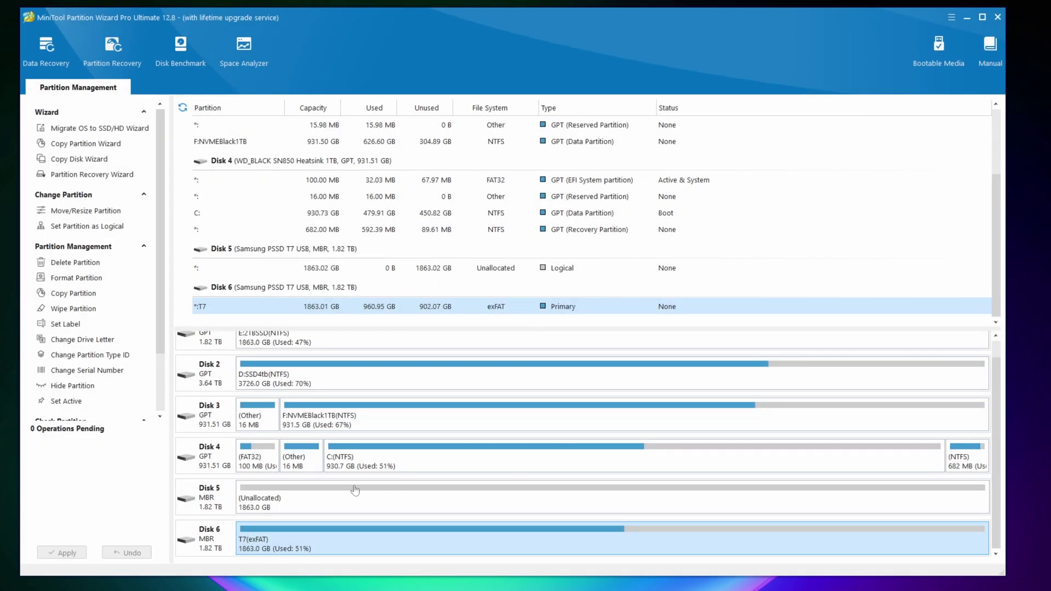
Create a 1863.01 GB primary NTFS partition H: labelled 'full' on Disk 5 and apply it
right_click(306, 492)
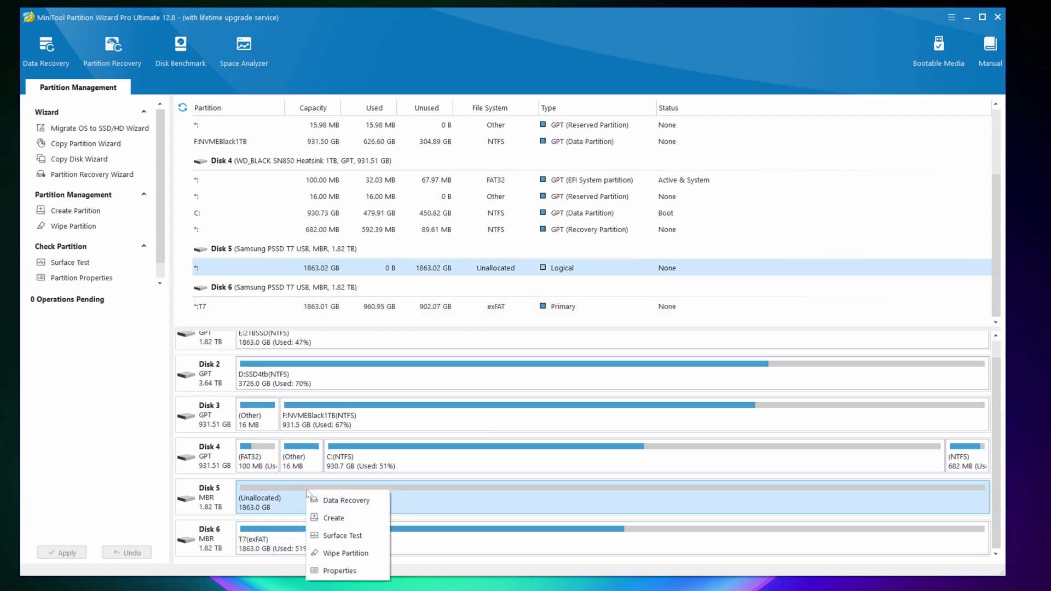
left_click(341, 519)
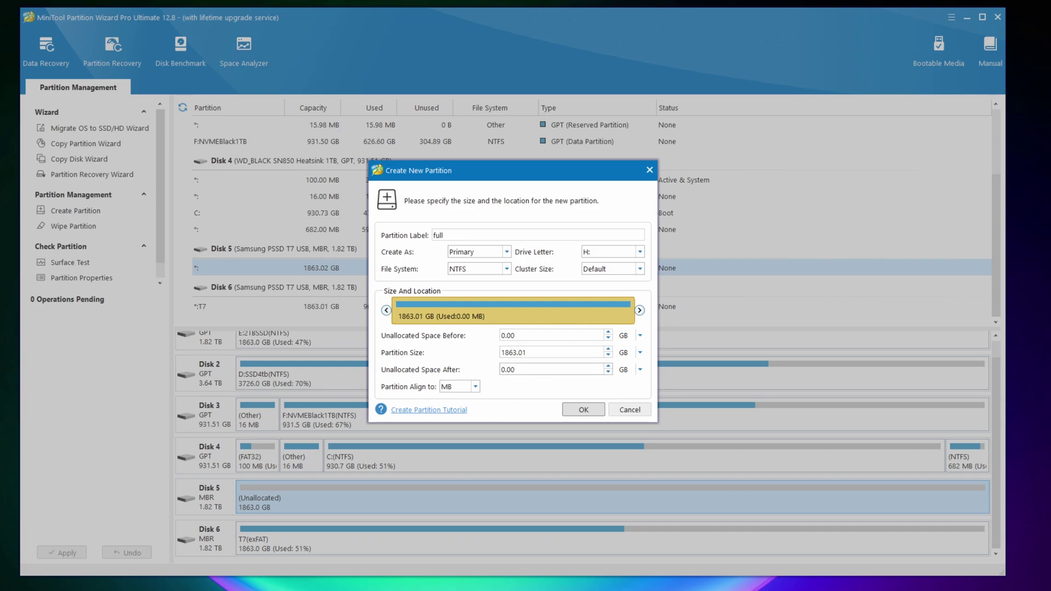
left_click(584, 411)
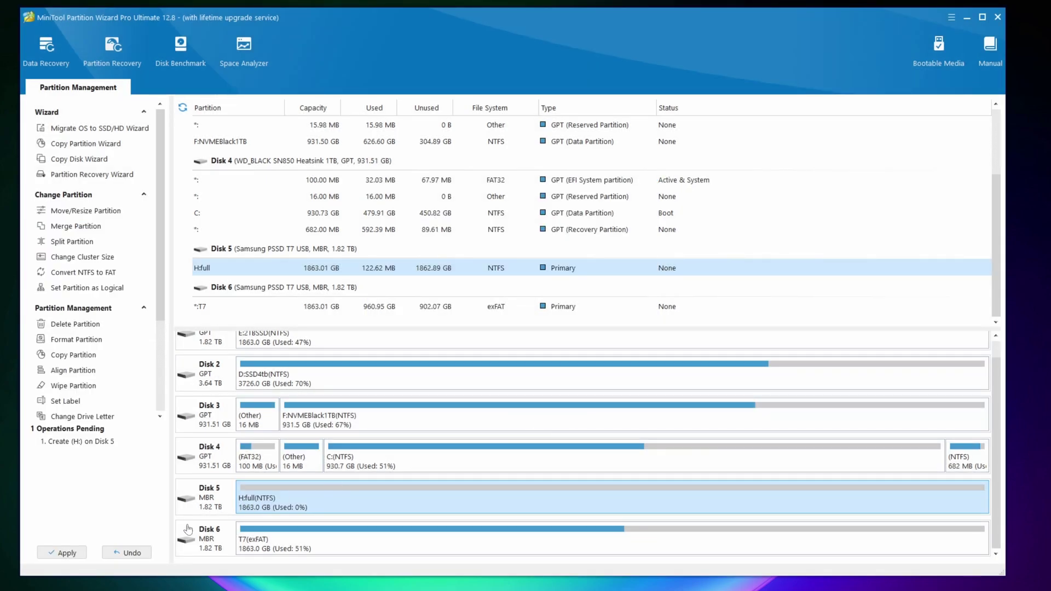
left_click(60, 553)
left_click(489, 325)
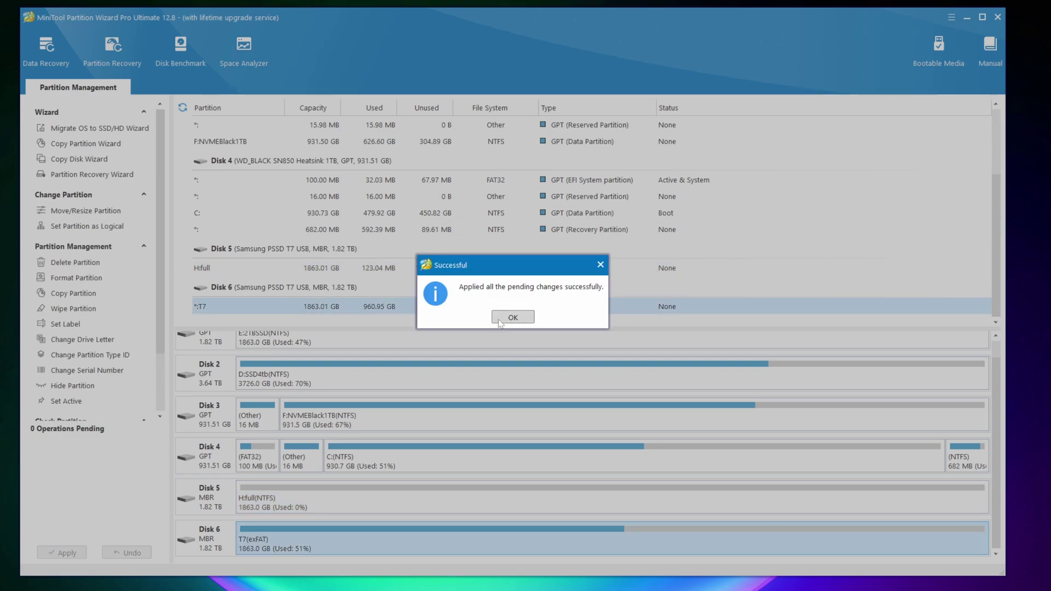
left_click(499, 321)
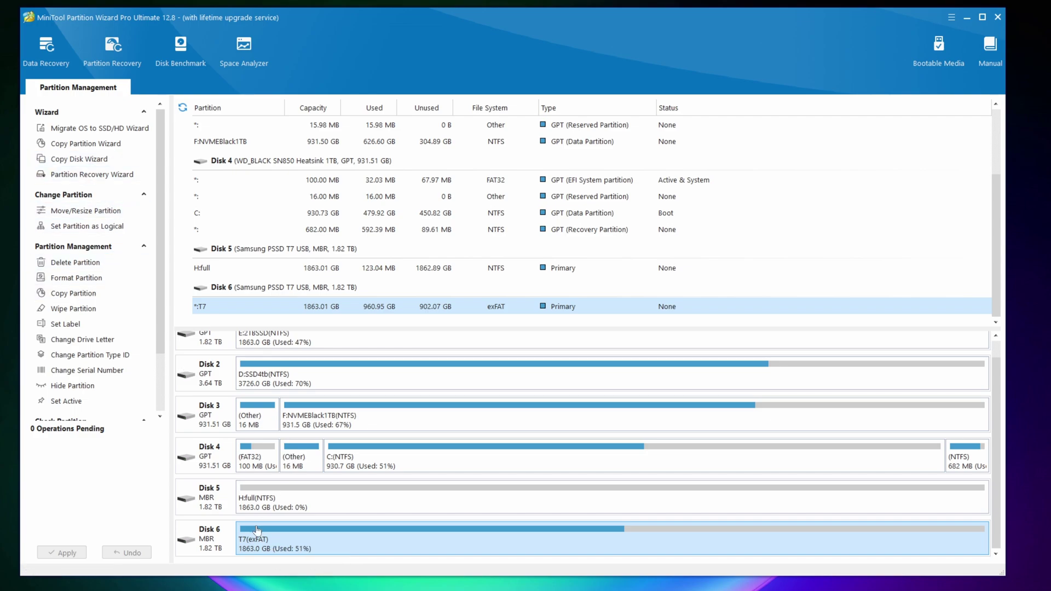
Set up Copy Disk Wizard with Disk 6 as source and Disk 5 as target, accepting data loss
left_click(85, 160)
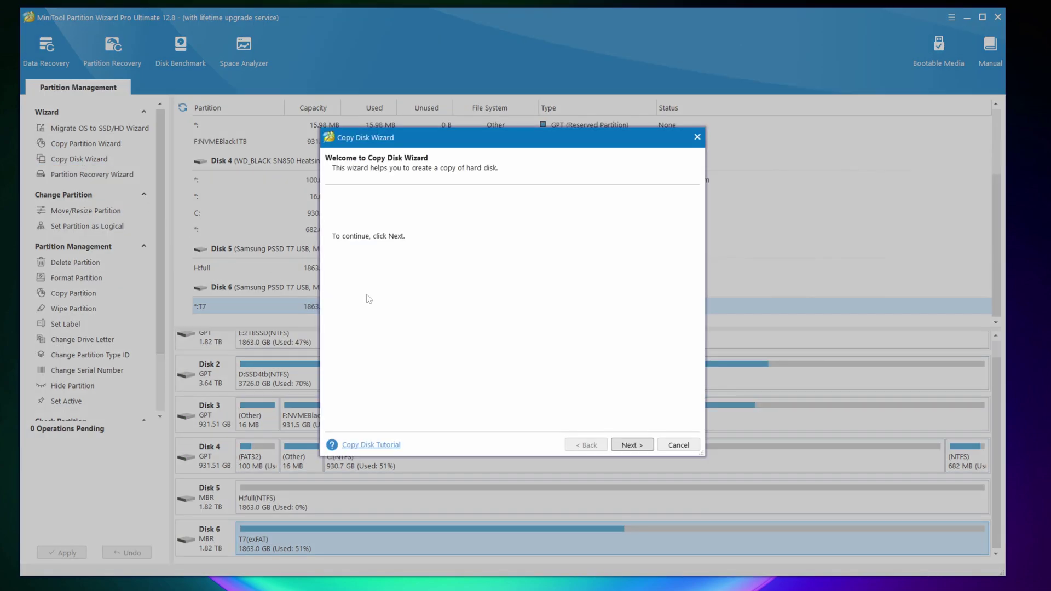
left_click(629, 445)
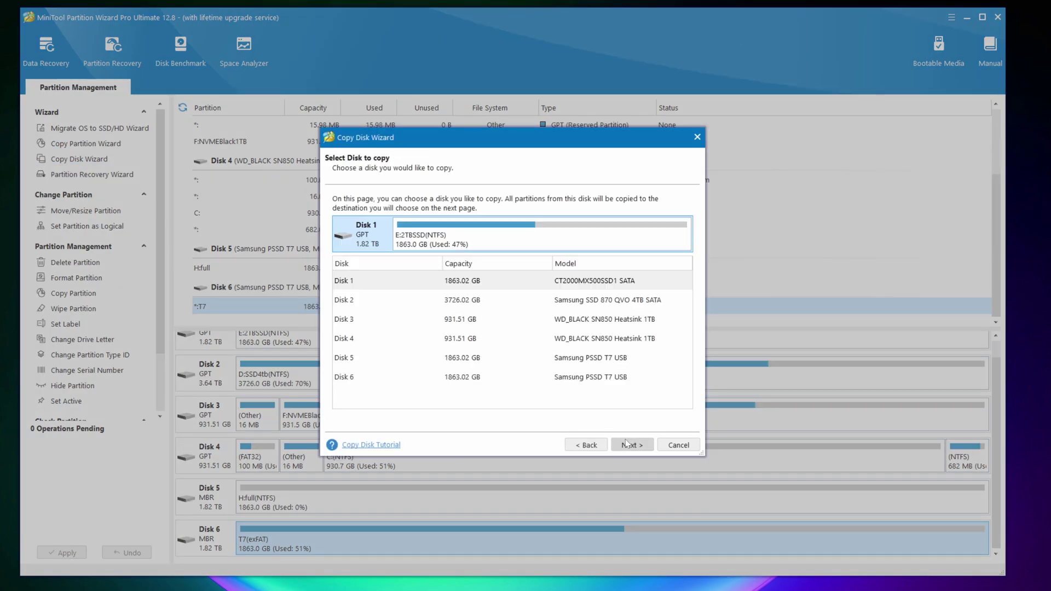
left_click(455, 381)
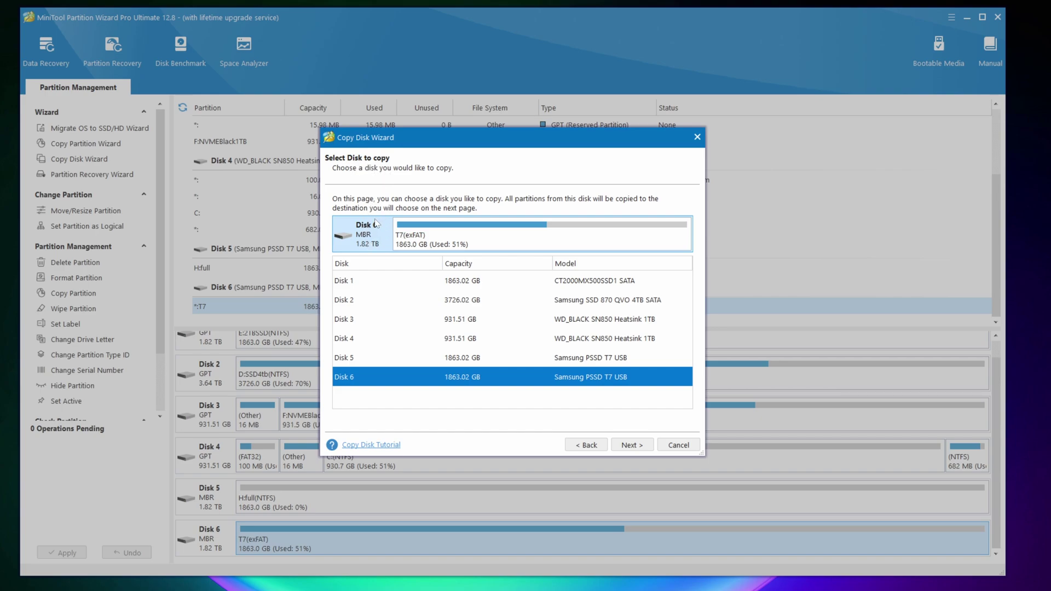
left_click(632, 448)
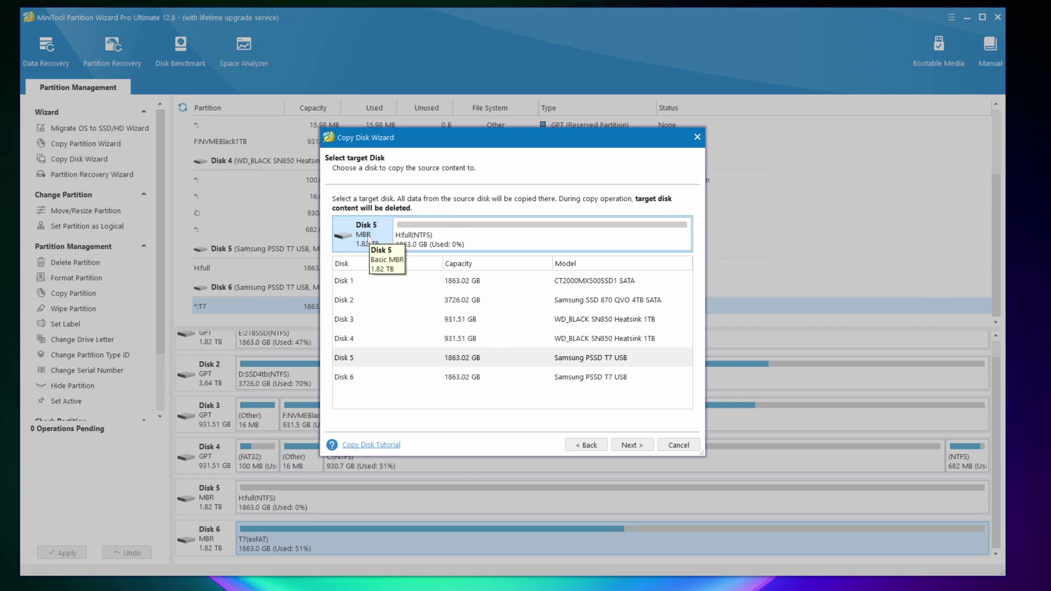
left_click(458, 362)
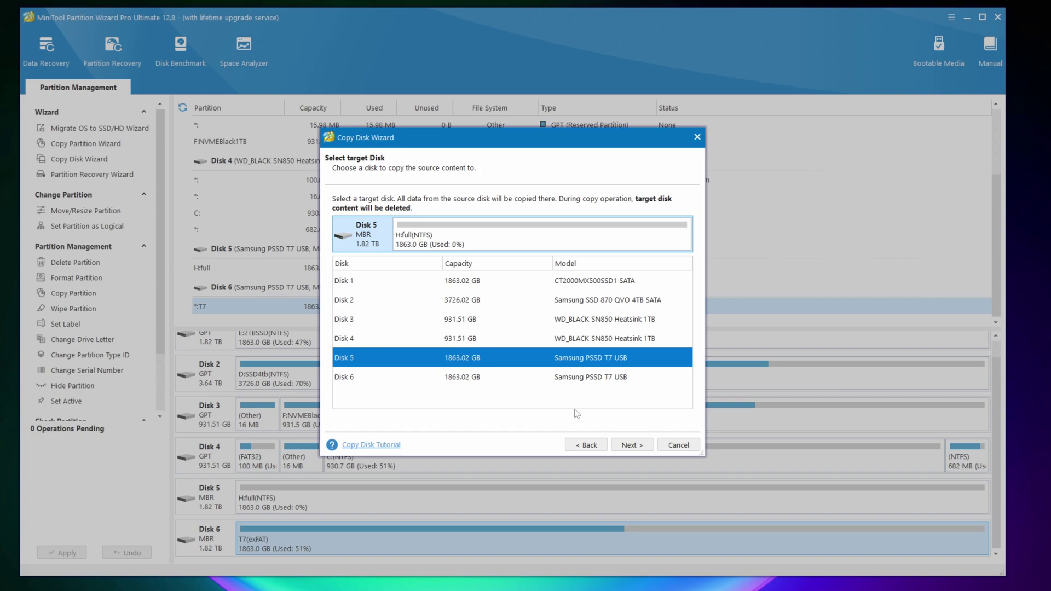
left_click(637, 444)
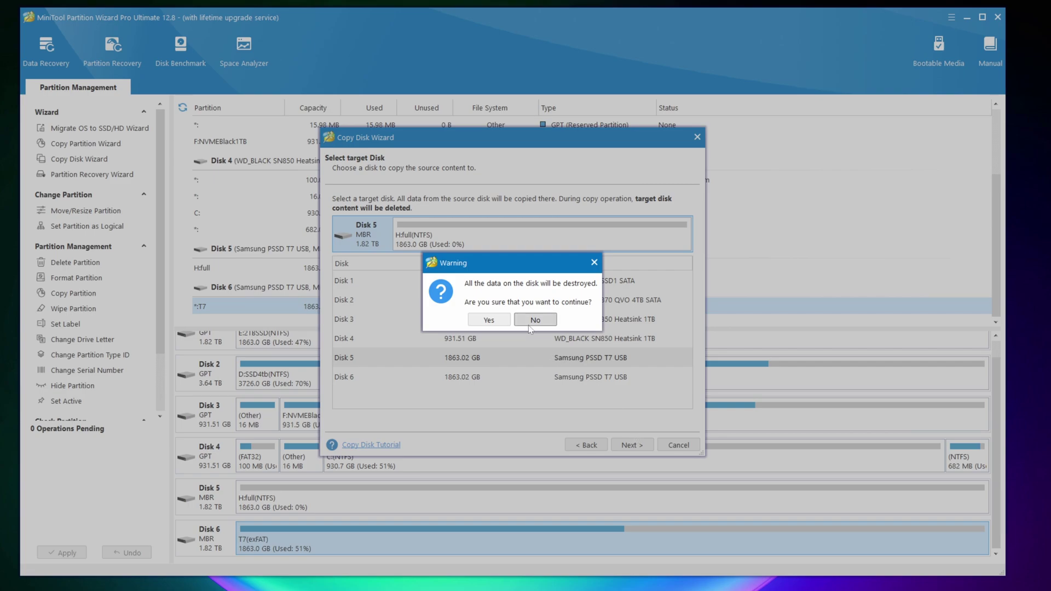
left_click(489, 320)
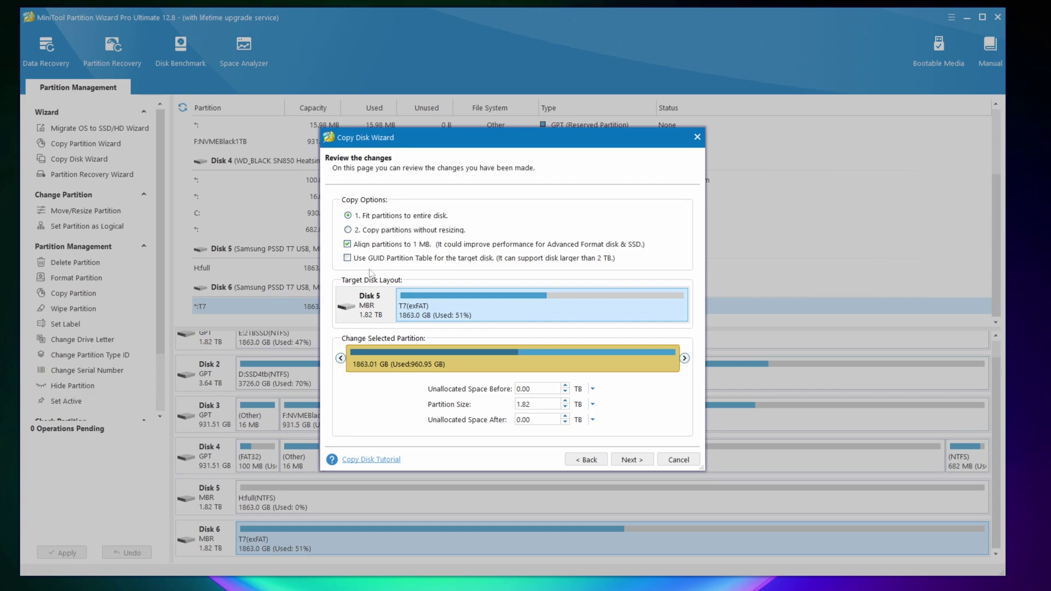
left_click(632, 459)
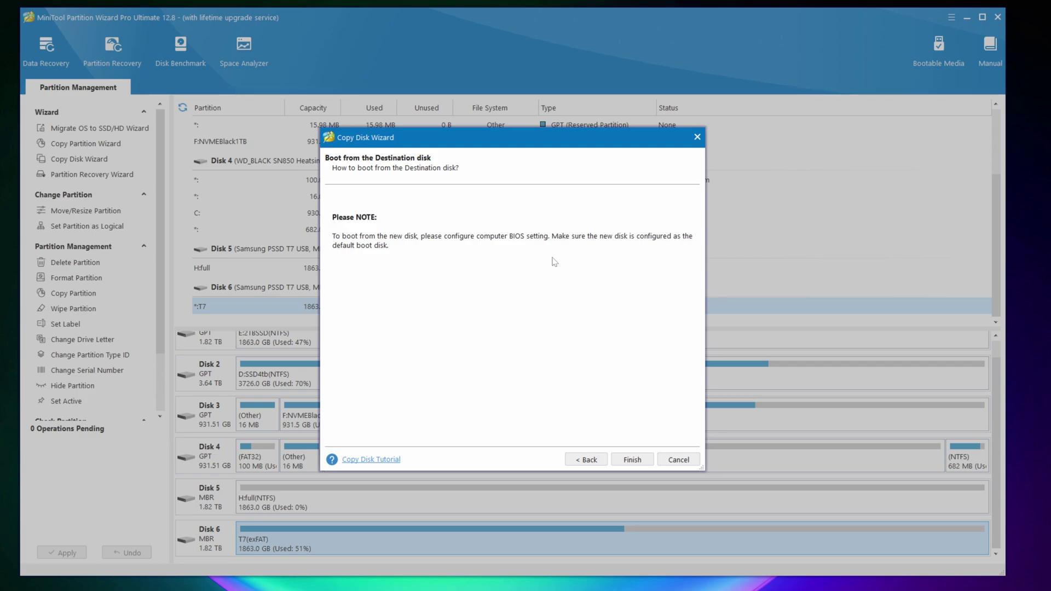
Finish the disk copy setup and apply the pending Disk 6 to Disk 5 copy
left_click(641, 459)
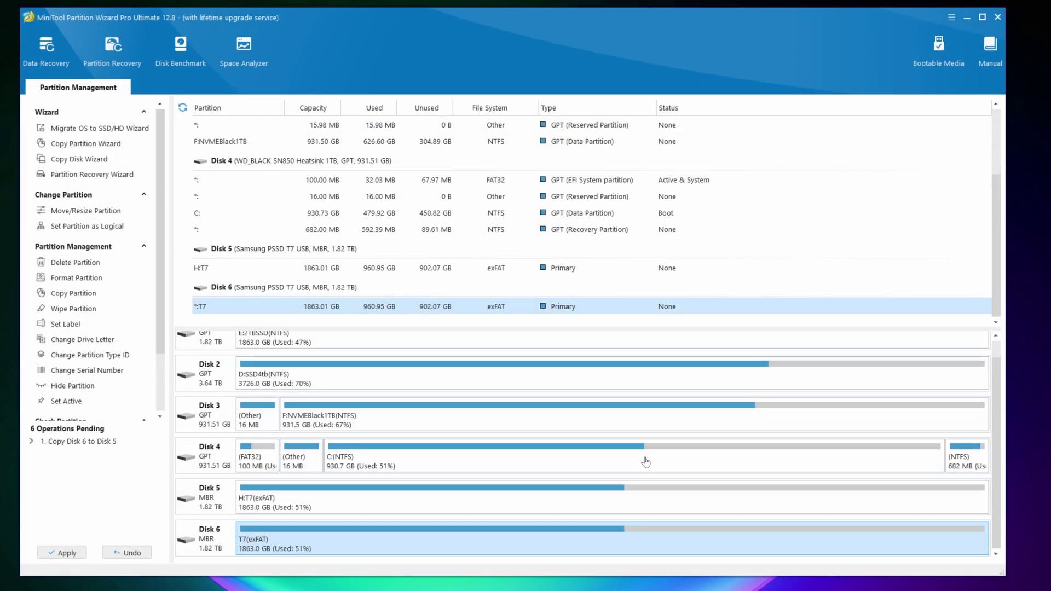
left_click(62, 553)
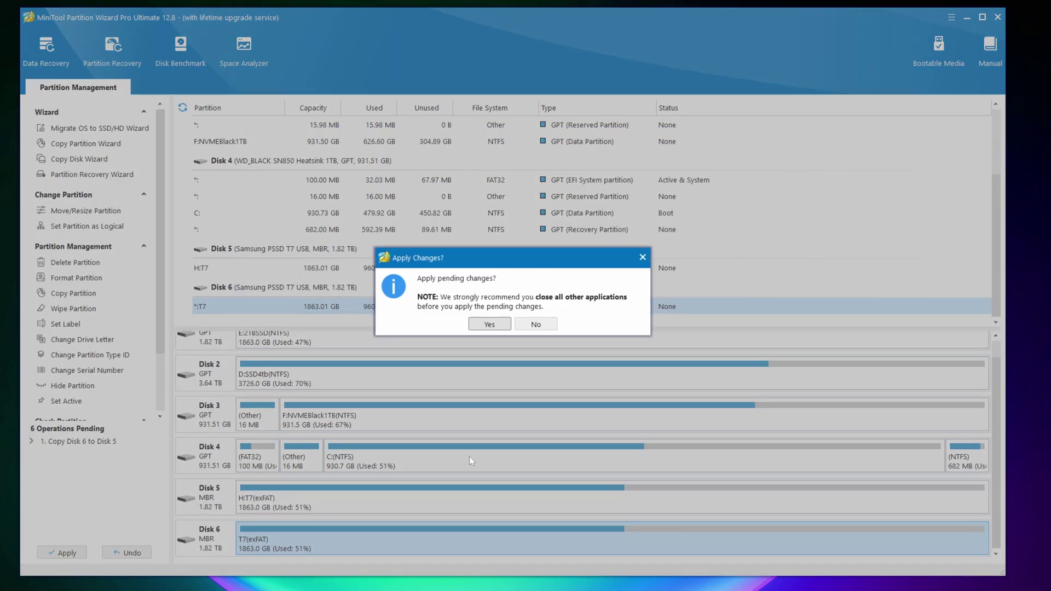
left_click(500, 325)
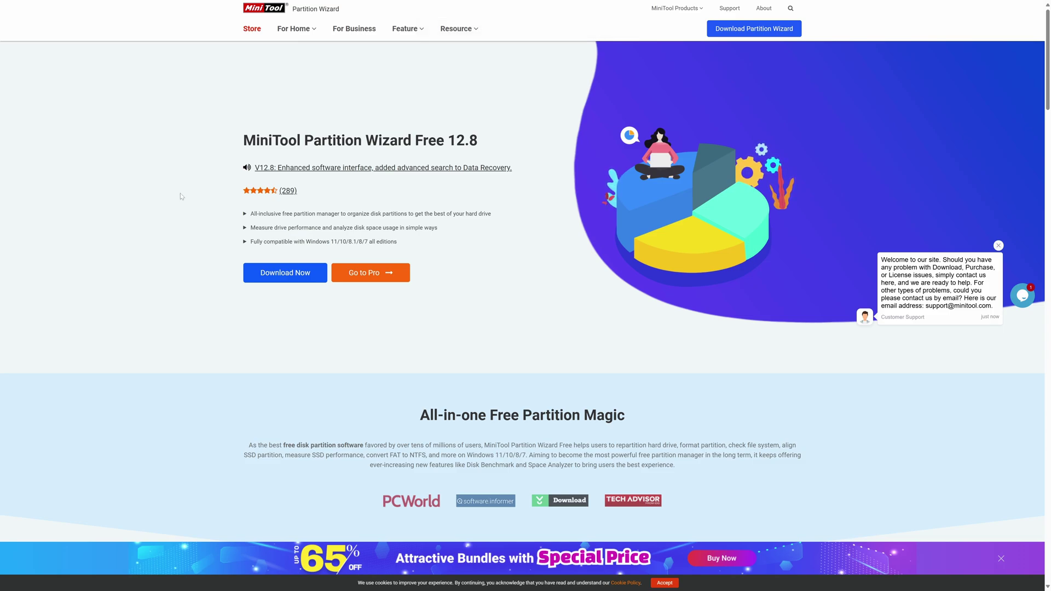
Go to the Partition Wizard Pro product page from the For Home menu
mouse_move(286, 31)
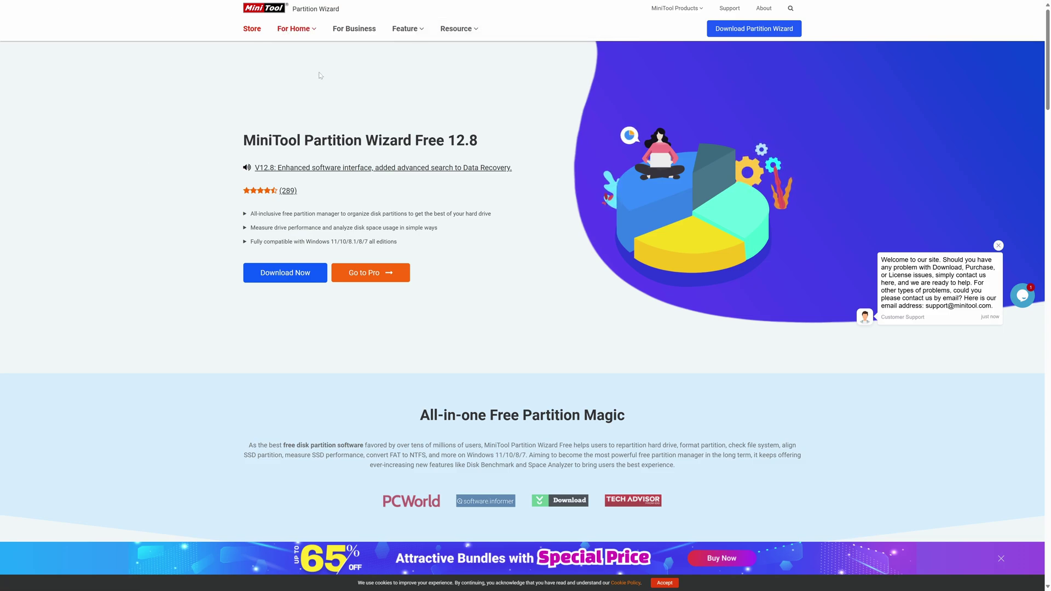
left_click(319, 72)
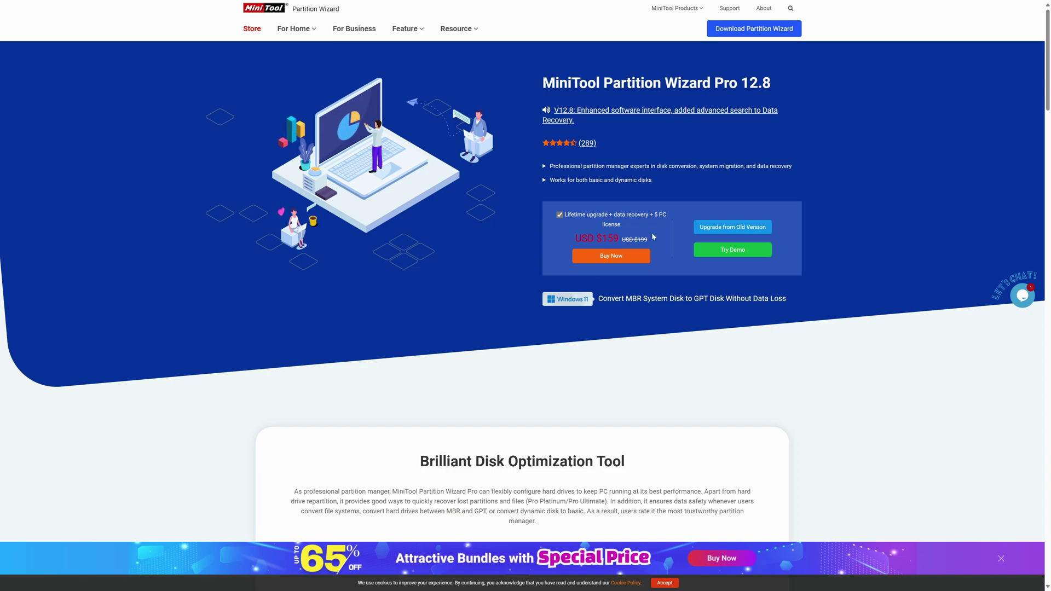
Open the Partition Wizard Free 12.8 page and scroll past the edition pricing to Technical Specification
left_click(315, 30)
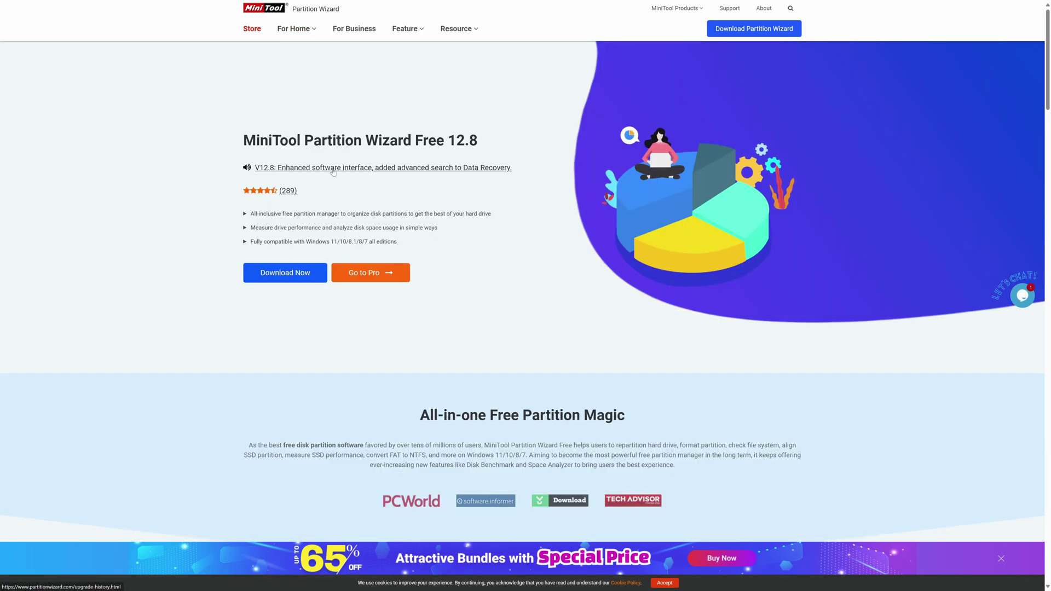
scroll(371, 221, "down", 8)
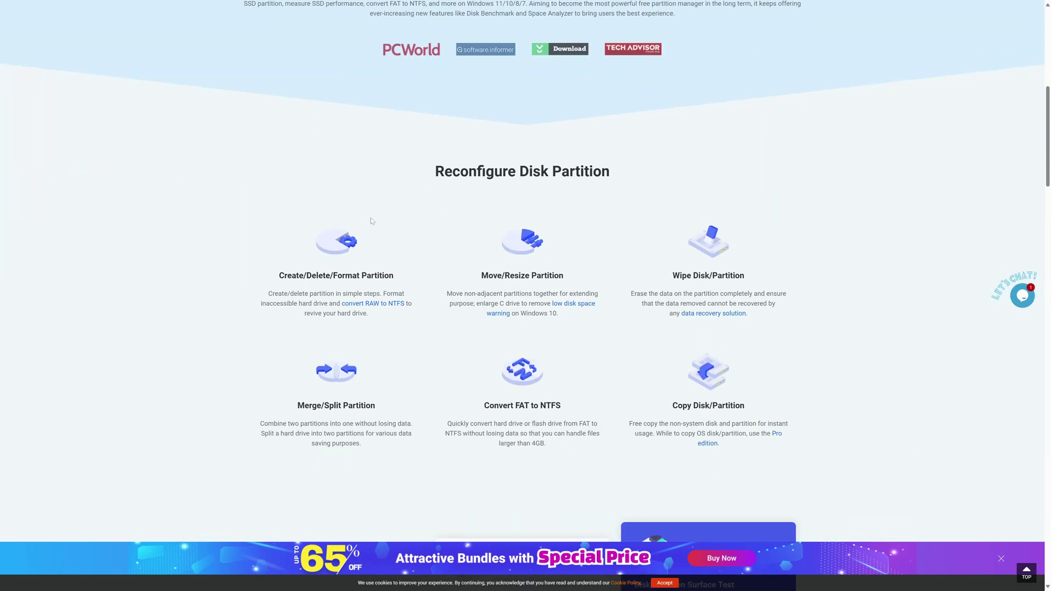
scroll(371, 220, "down", 12)
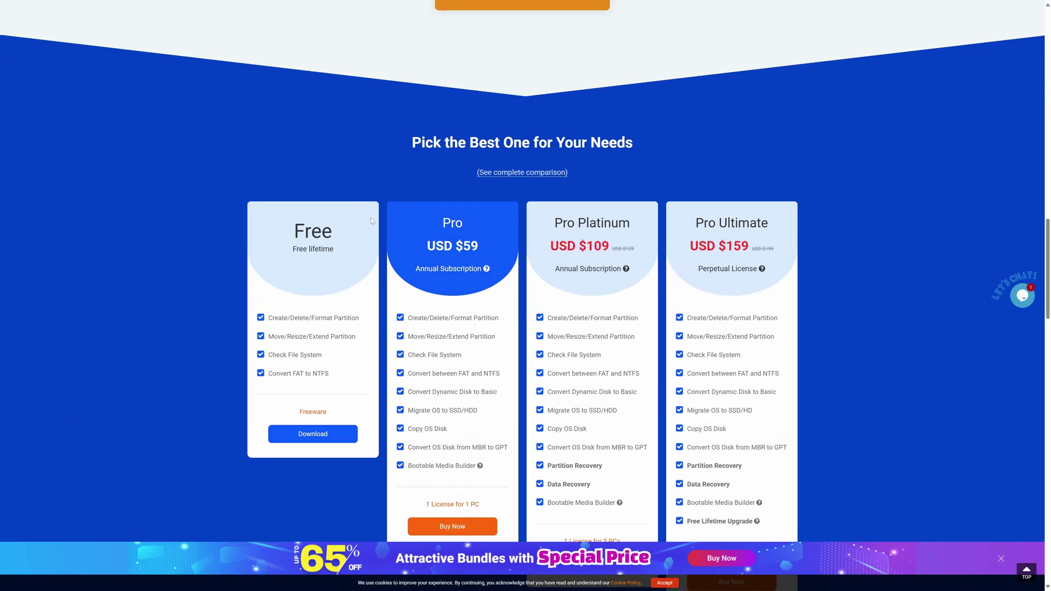
scroll(370, 220, "down", 2)
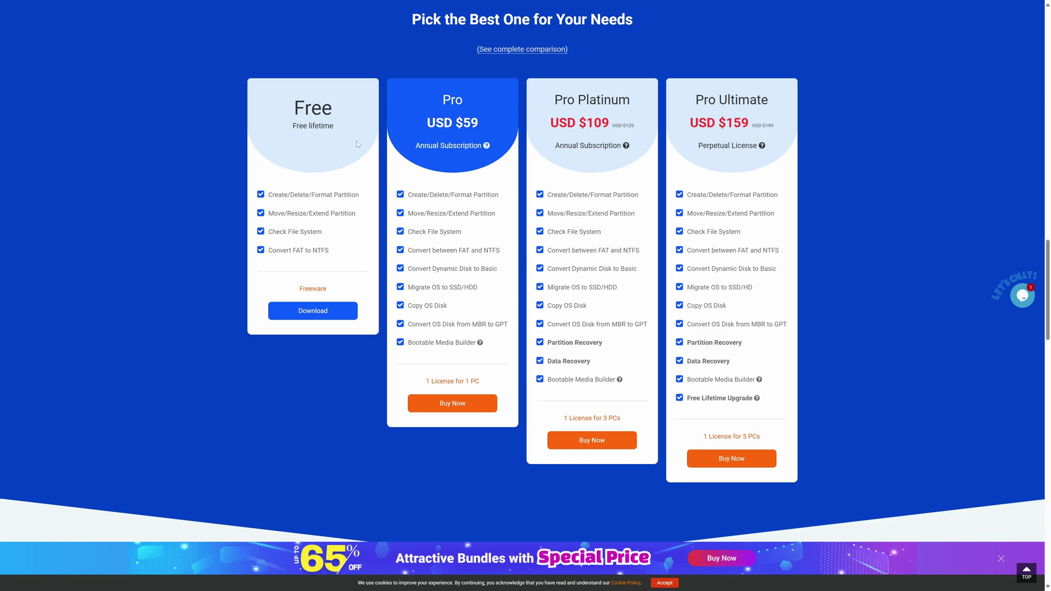
scroll(459, 139, "down", 9)
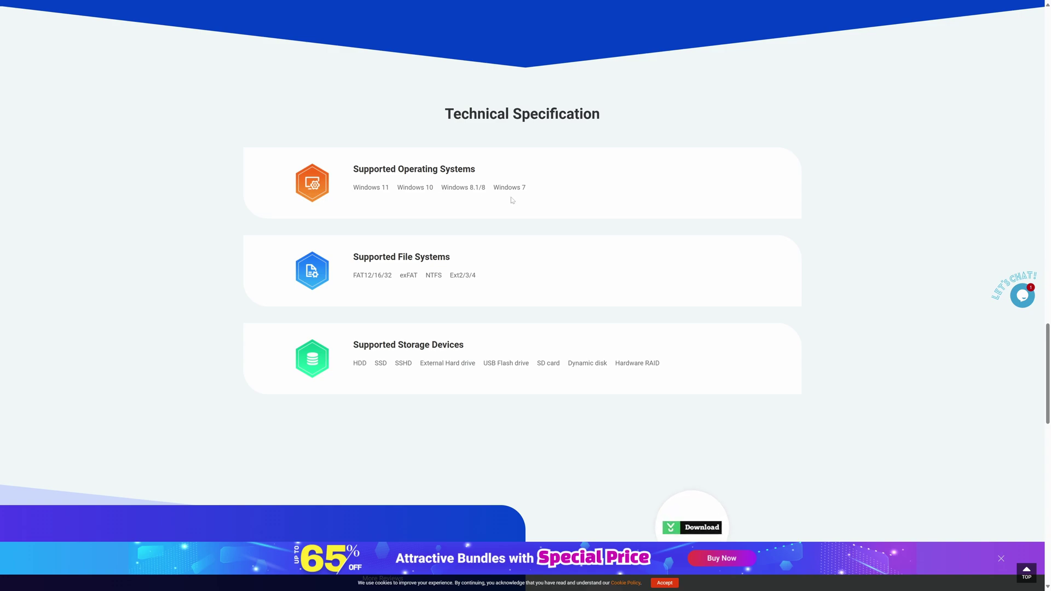
scroll(561, 227, "down", 4)
scroll(565, 237, "up", 4)
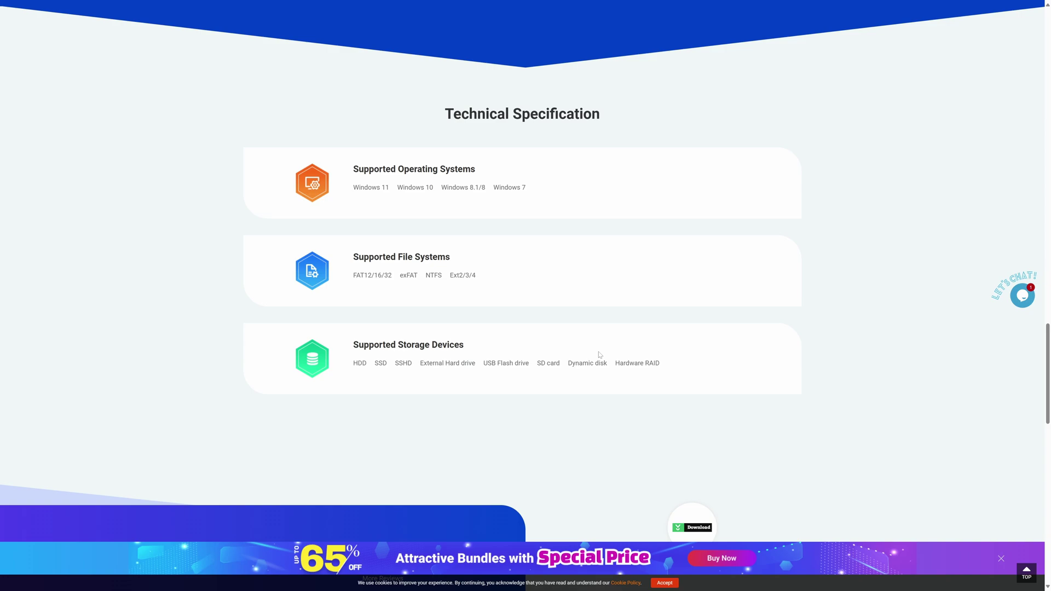
scroll(599, 355, "down", 5)
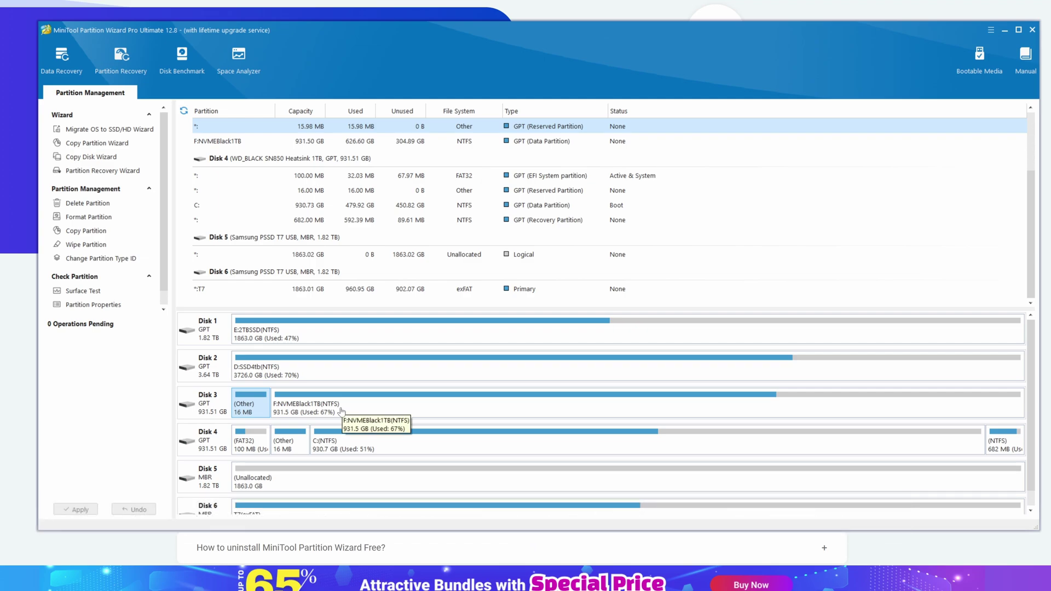
Delete Disk 3's 16 MB Other partition, leaving unallocated space beside F:NVMEBlack1TB
right_click(256, 412)
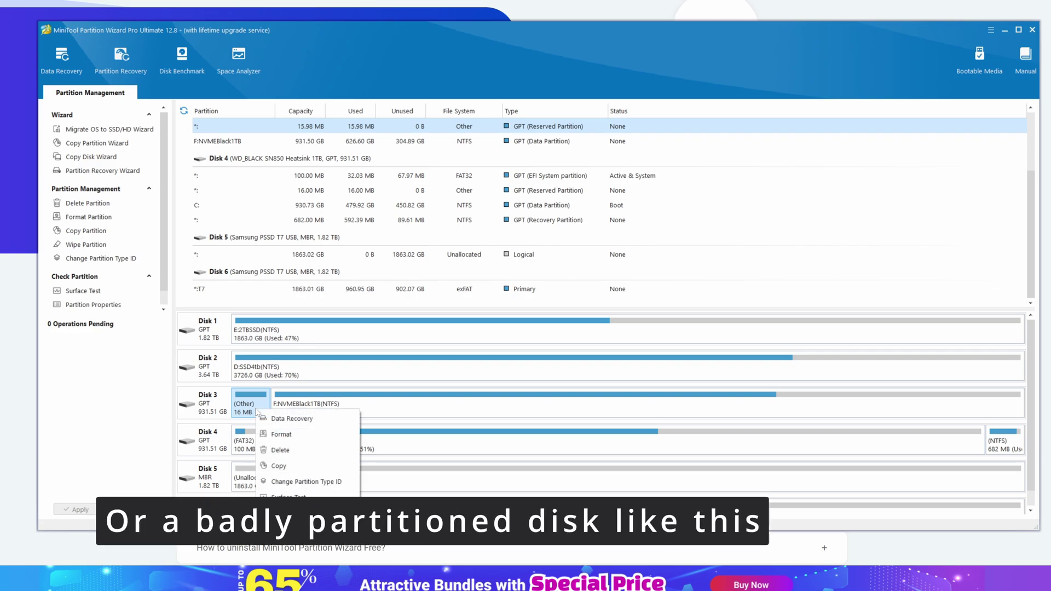
left_click(281, 451)
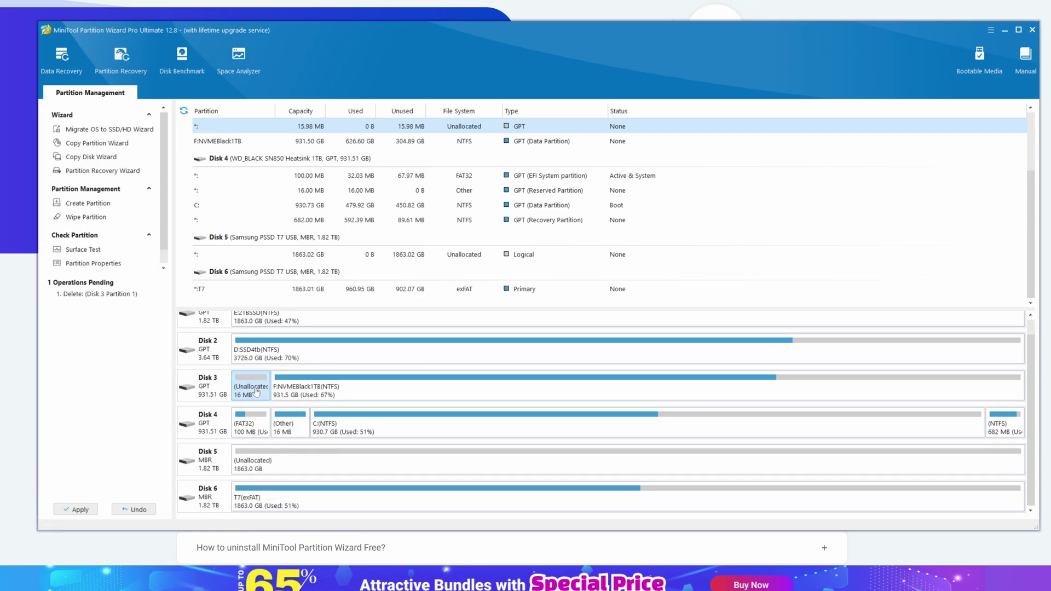
right_click(259, 390)
Grow F:NVMEBlack1TB over the free space before it and queue the resize
left_click(352, 390)
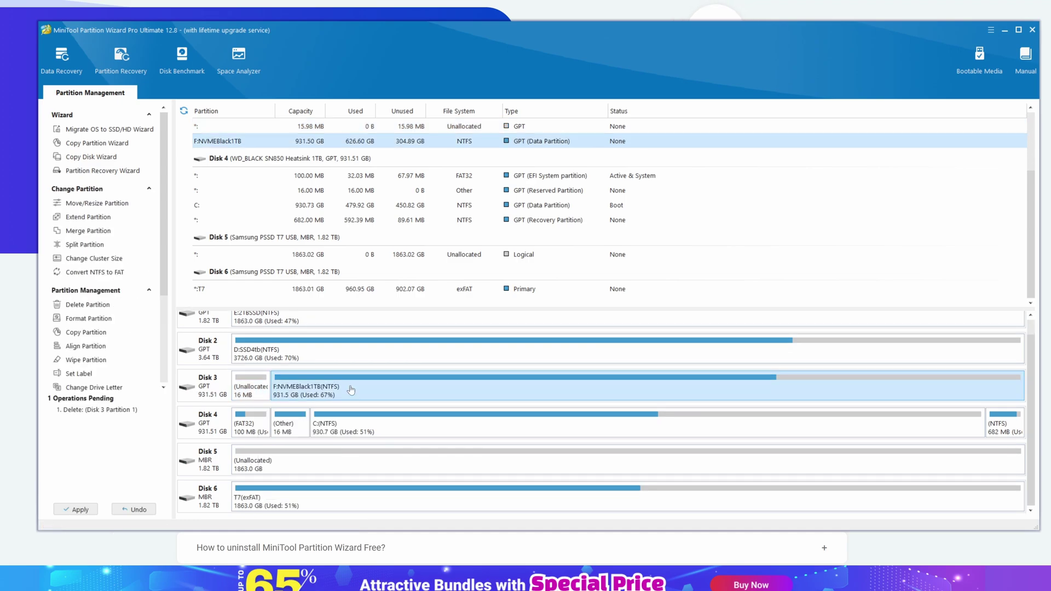
right_click(352, 390)
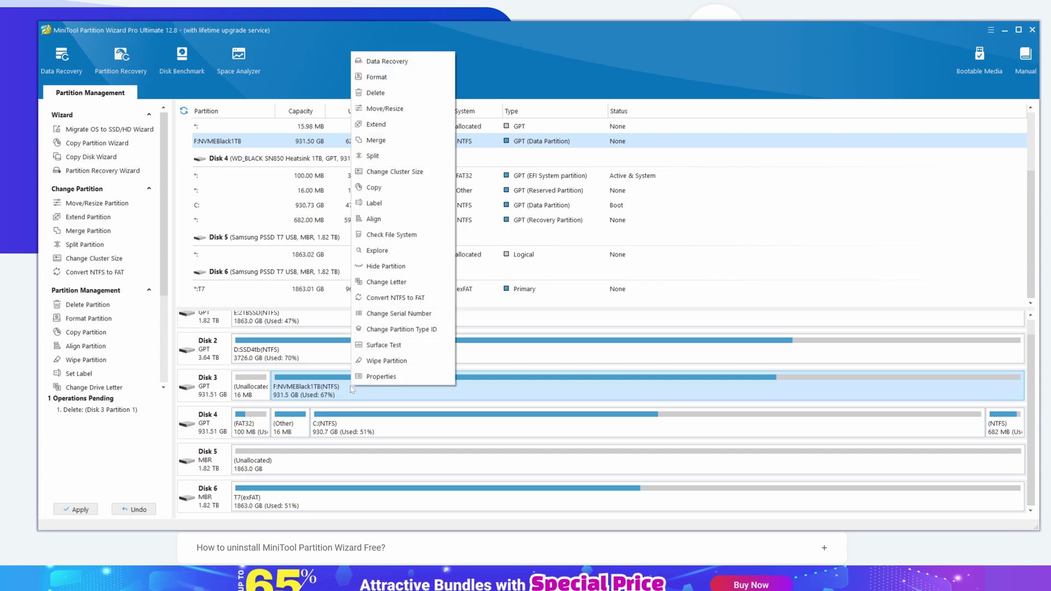
left_click(412, 109)
left_click_drag(651, 263, 668, 263)
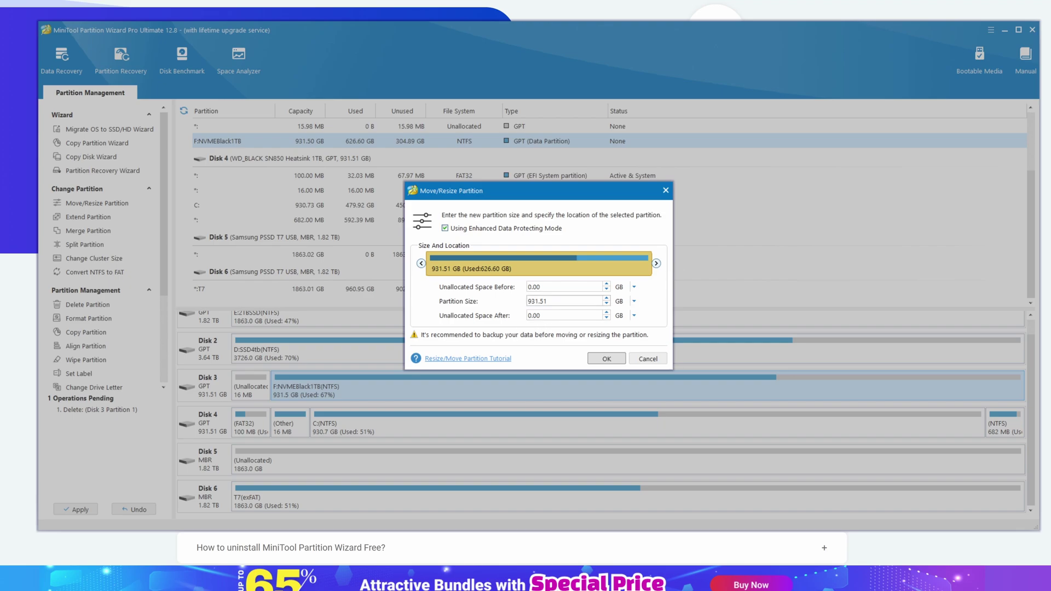
left_click(599, 363)
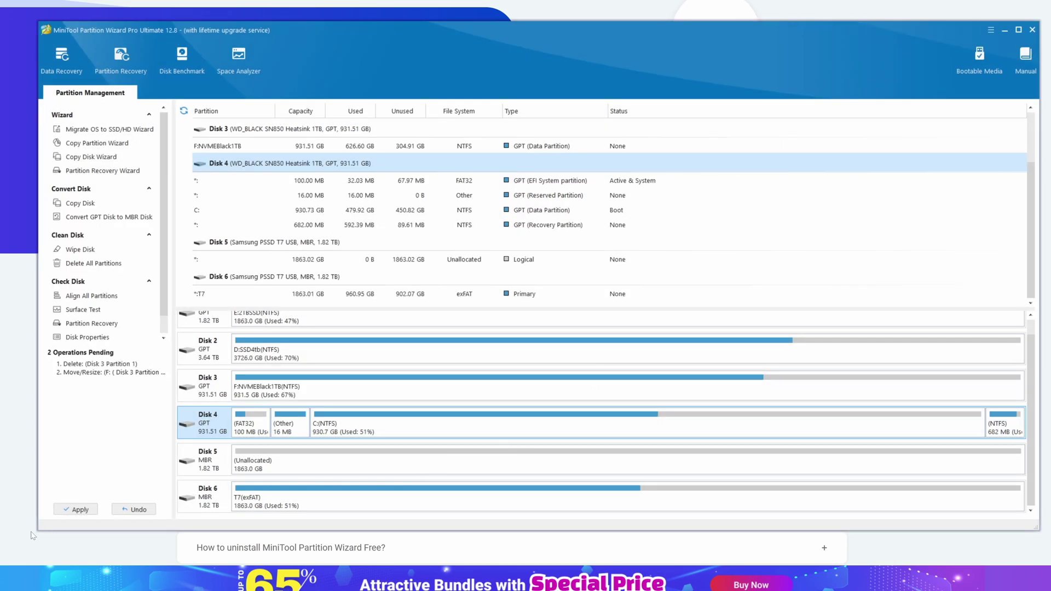
Apply the pending delete and resize operations
left_click(80, 510)
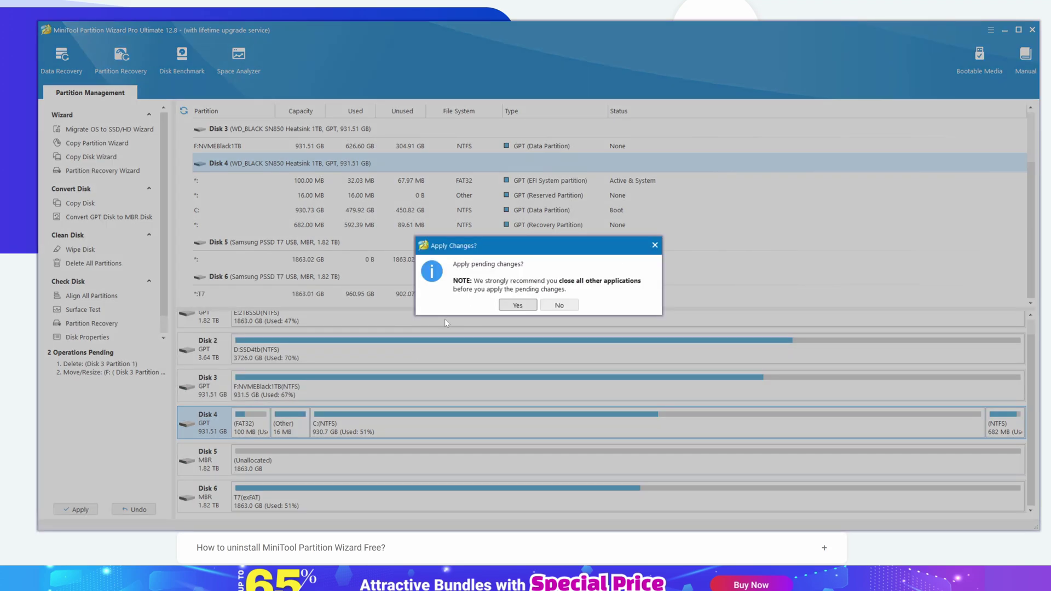
left_click(518, 304)
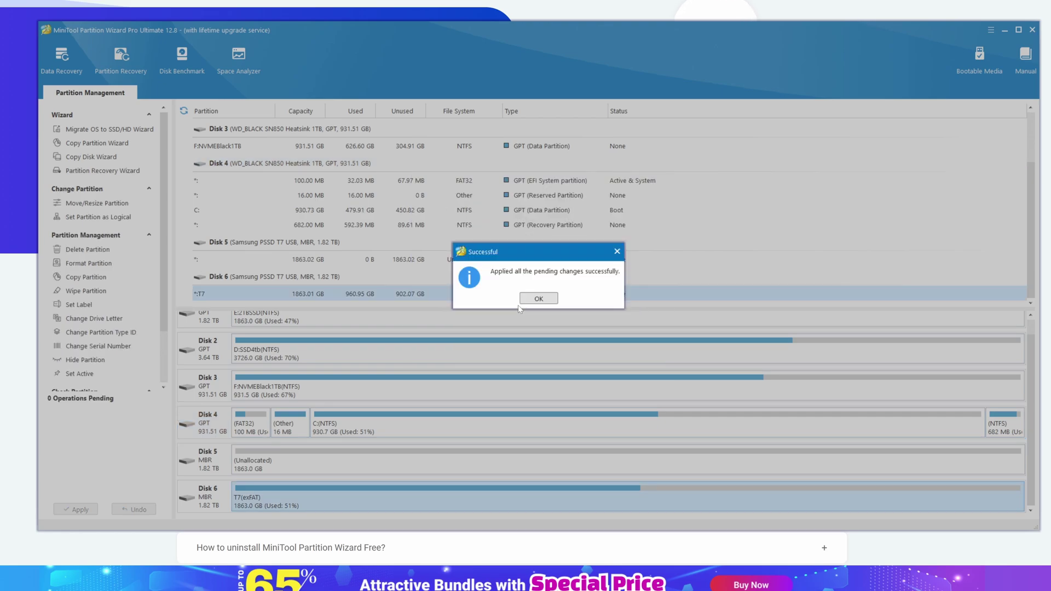
left_click(533, 301)
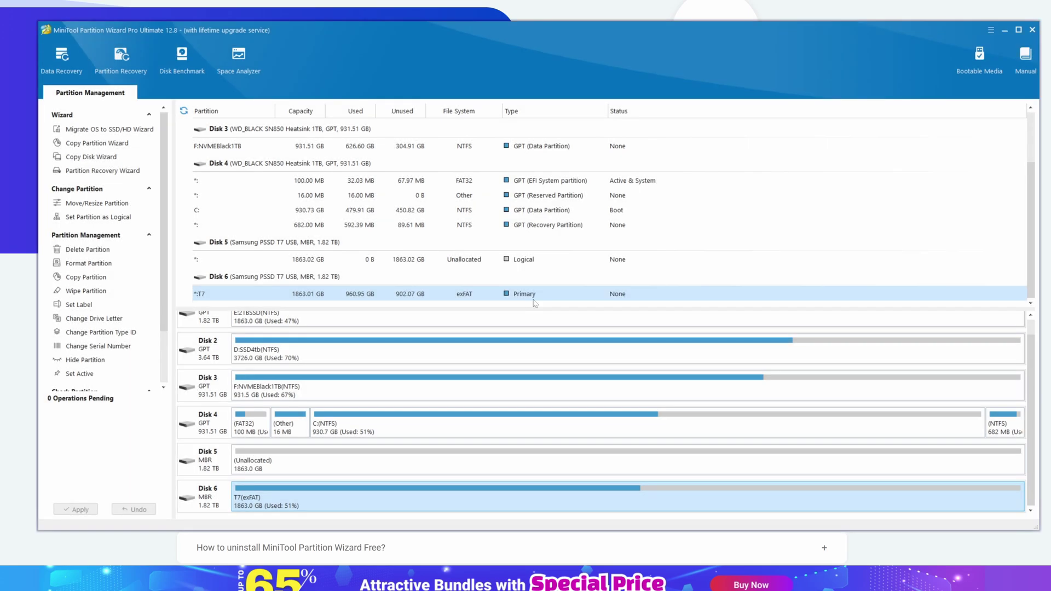
Scroll the disk list to Disk 7, the TOSHIBA USB with H:, K: and unallocated space
scroll(469, 433, "up", 1)
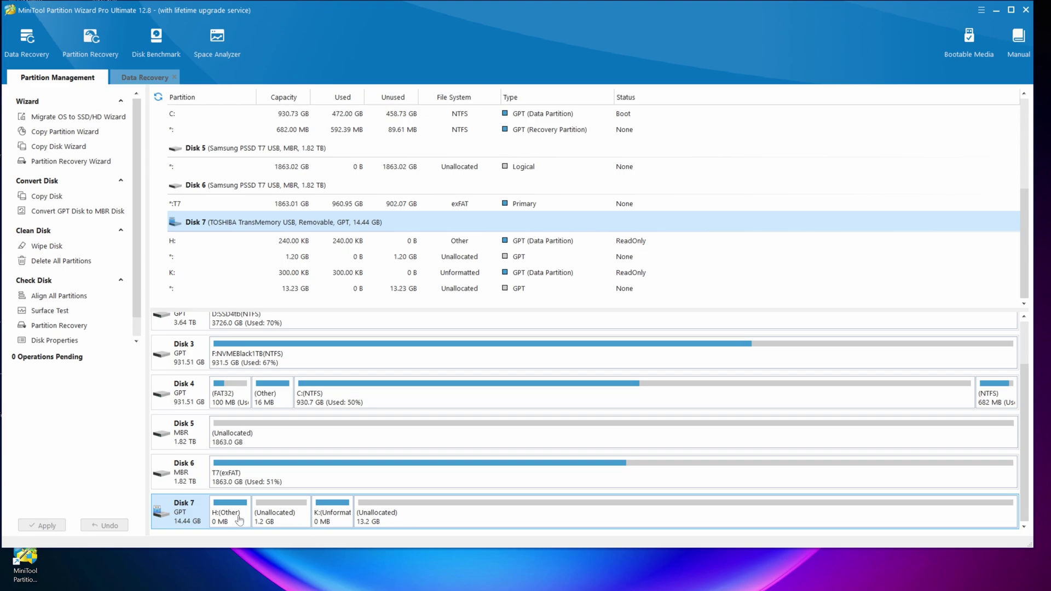
Delete the H: and K: partitions on Disk 7 and apply, freeing all 14.44 GB
left_click(239, 519)
right_click(239, 519)
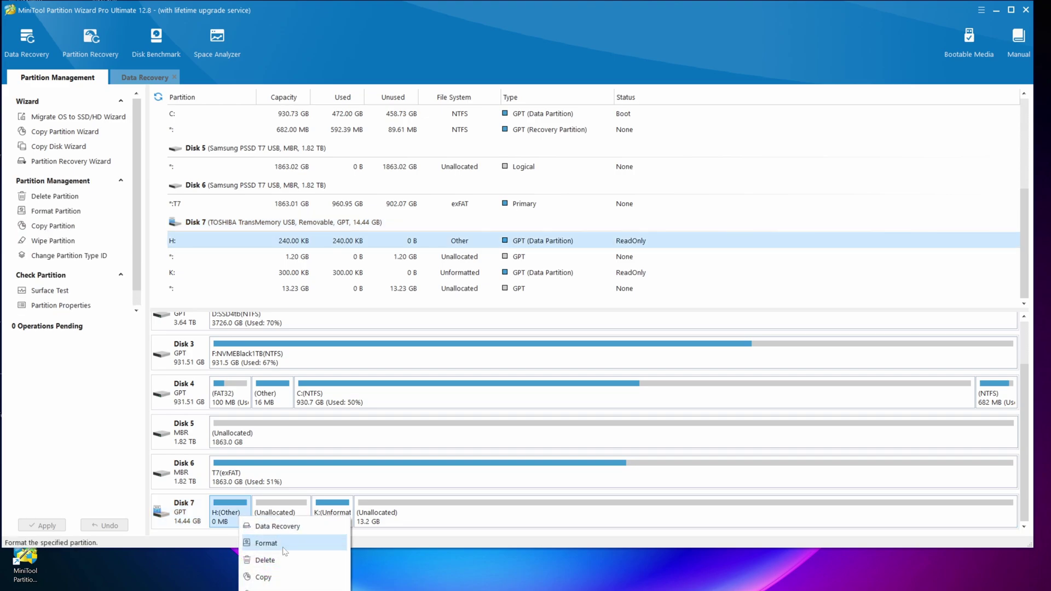
left_click(286, 568)
right_click(301, 521)
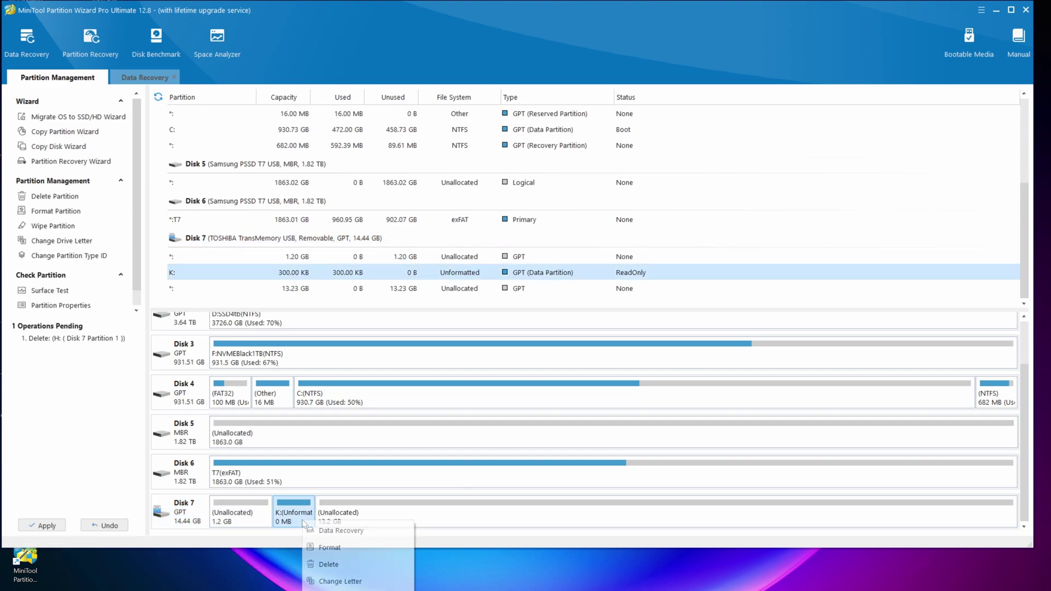
left_click(352, 562)
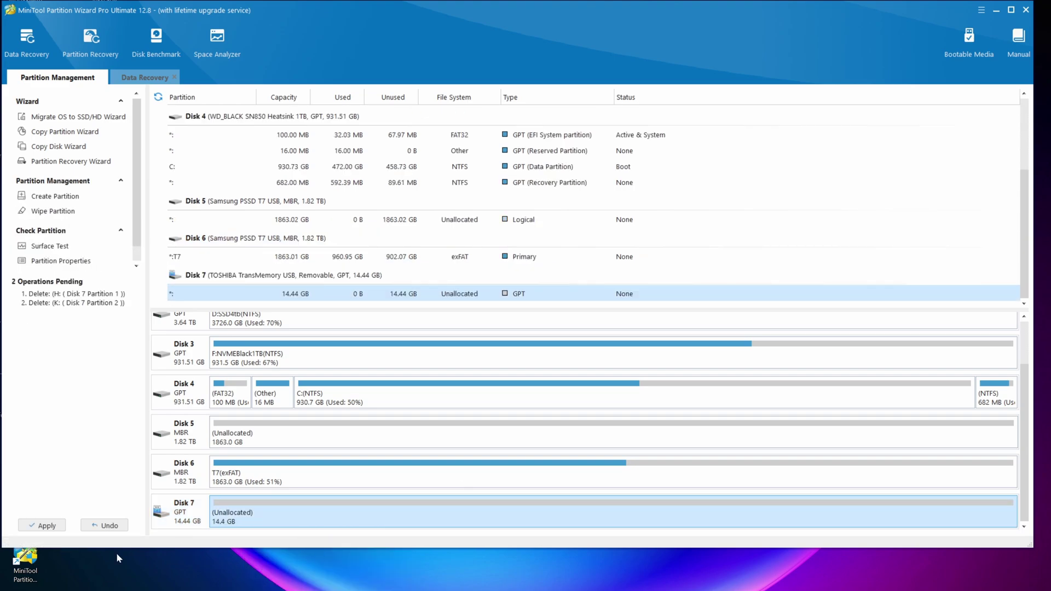
left_click(46, 527)
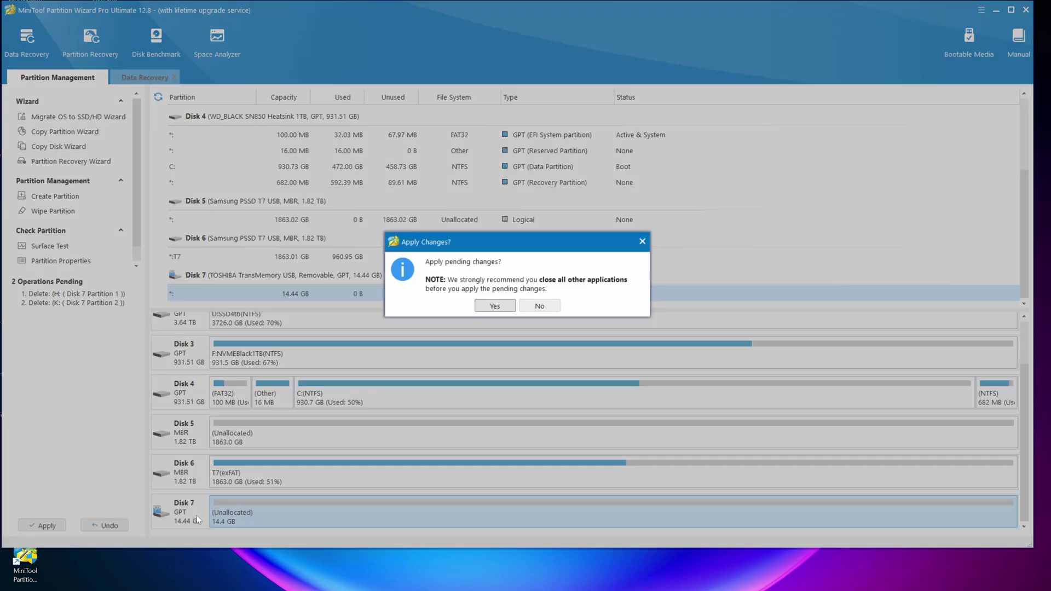
left_click(496, 305)
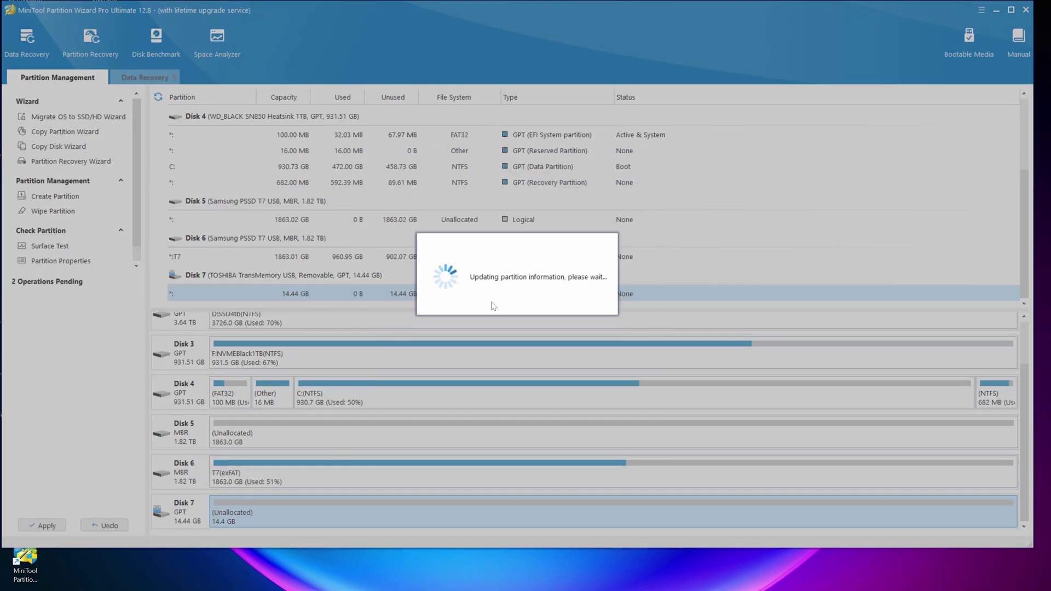
left_click(528, 302)
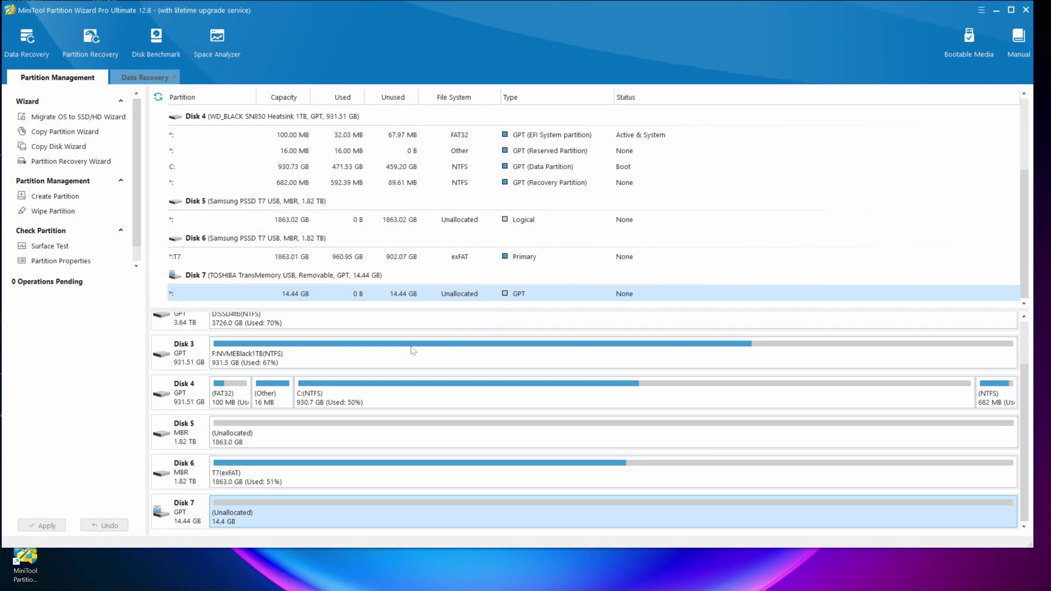
Create a 1.16 GB primary NTFS partition lettered H: on Disk 7 and apply it
left_click(54, 196)
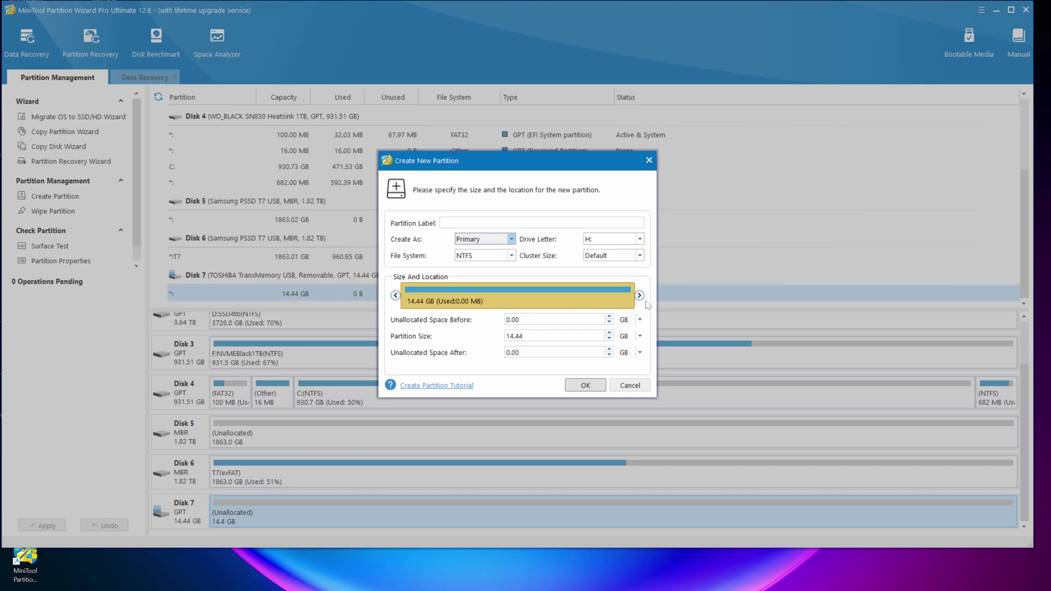
left_click_drag(635, 296, 431, 297)
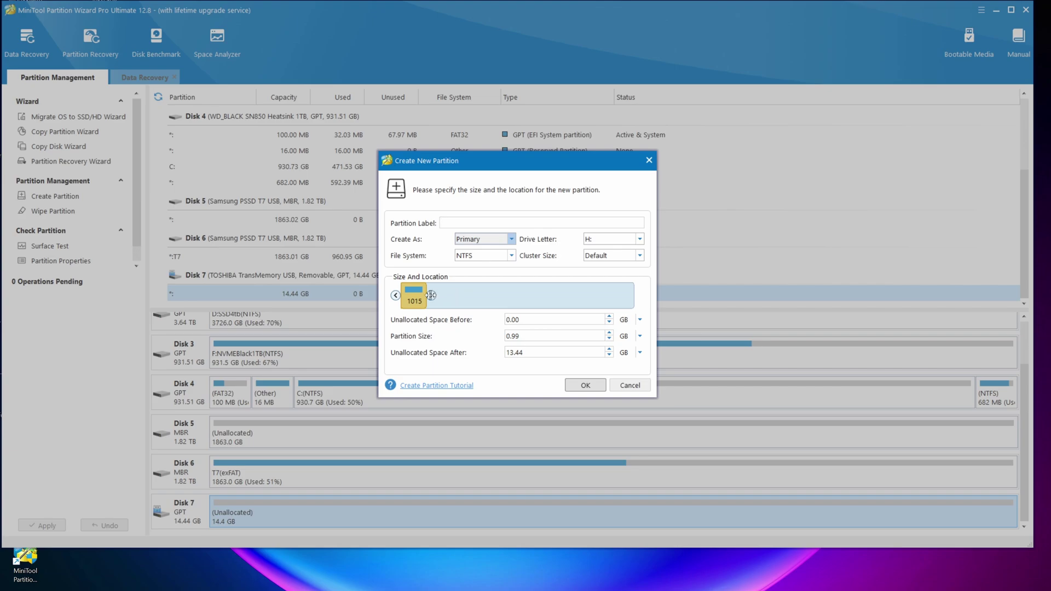
left_click_drag(431, 295, 434, 295)
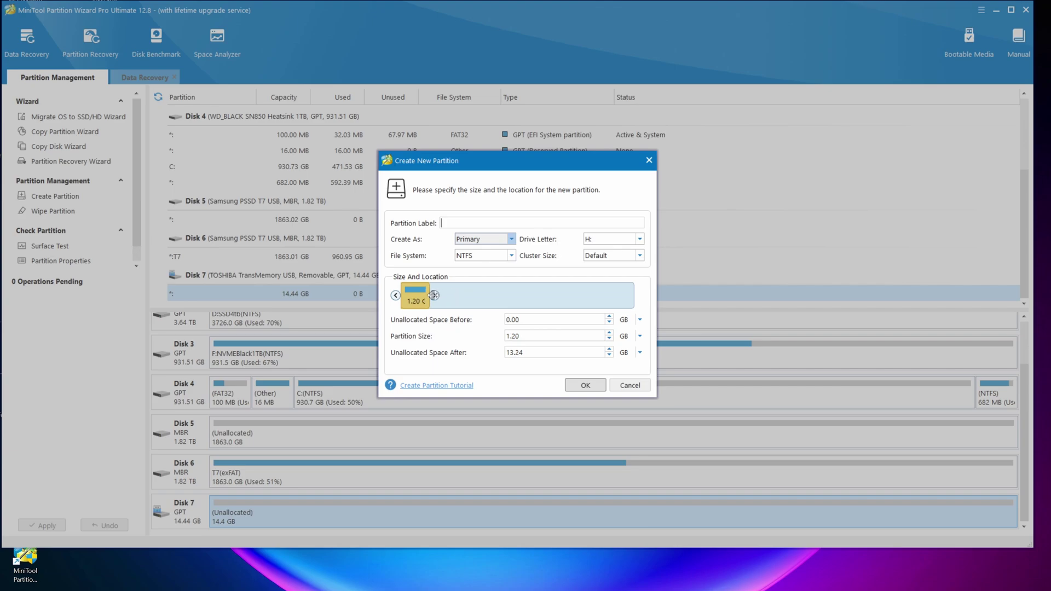
left_click(585, 386)
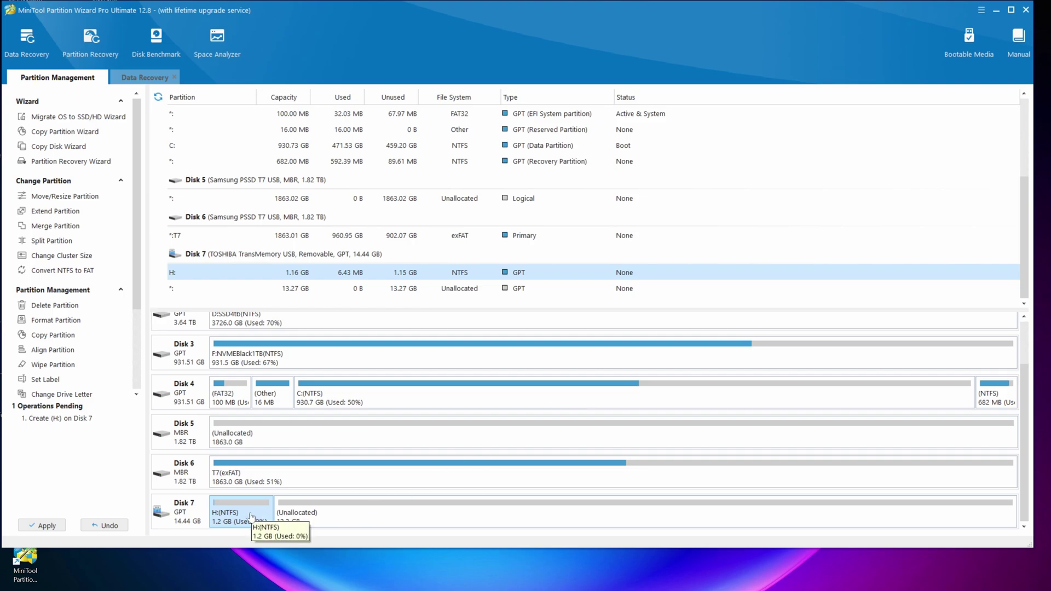
left_click(41, 525)
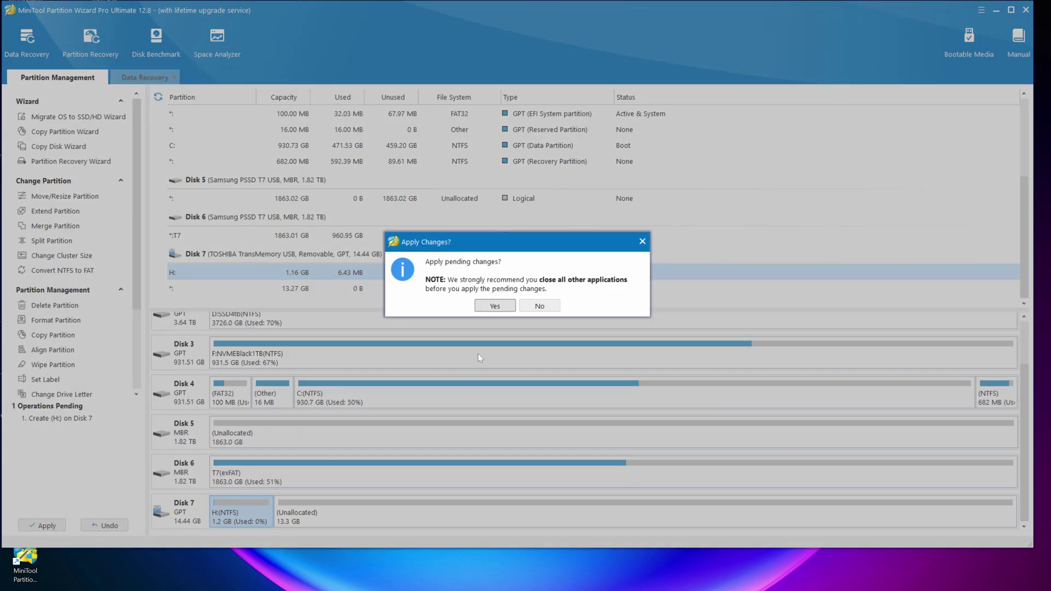
left_click(495, 306)
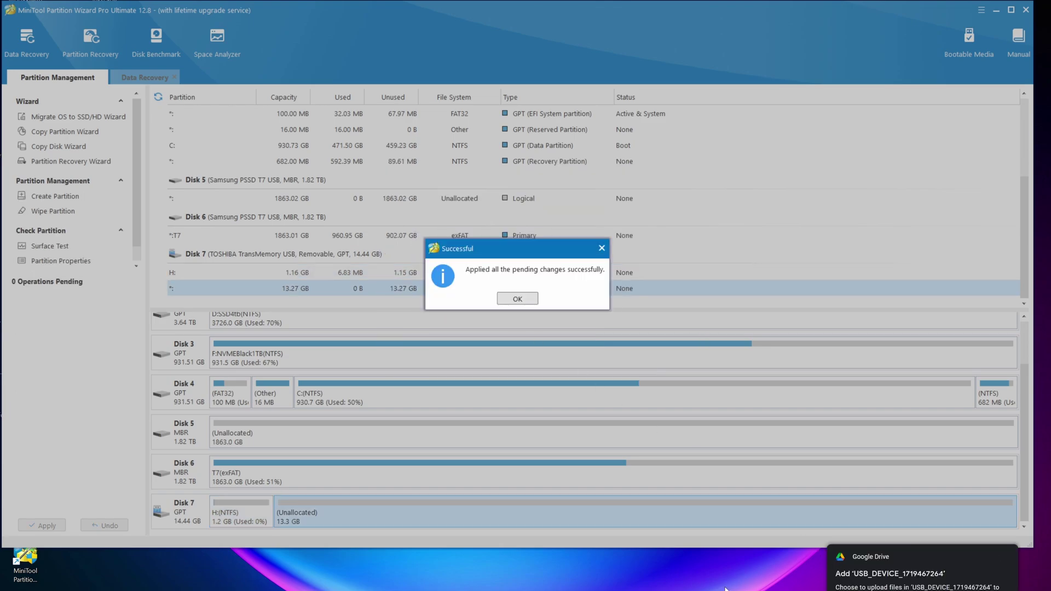
left_click(515, 301)
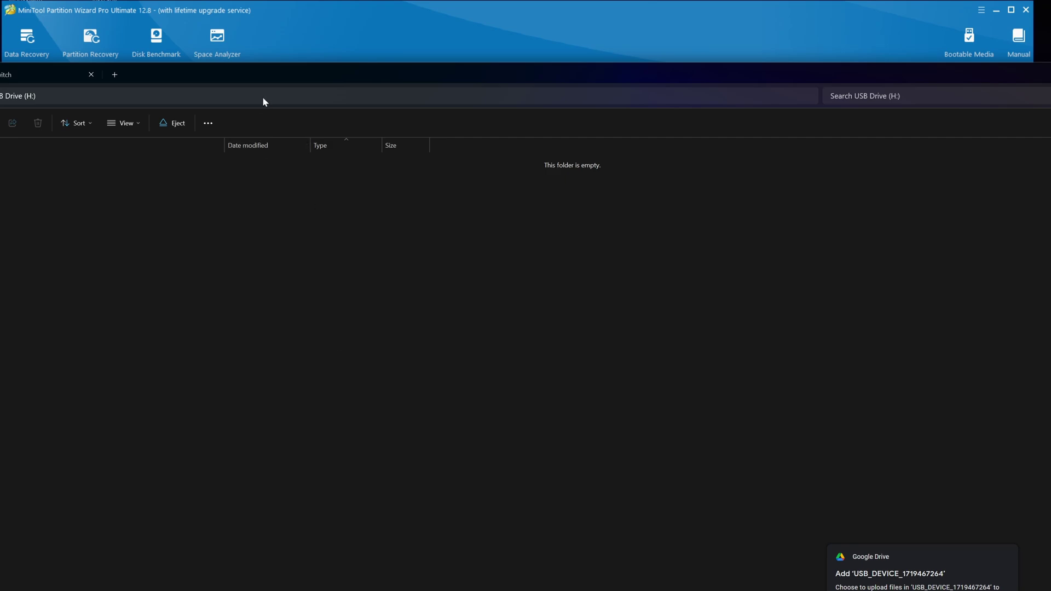
Copy both export spreadsheets from NVMEBlack1TB (F:)
left_click_drag(266, 76, 400, 74)
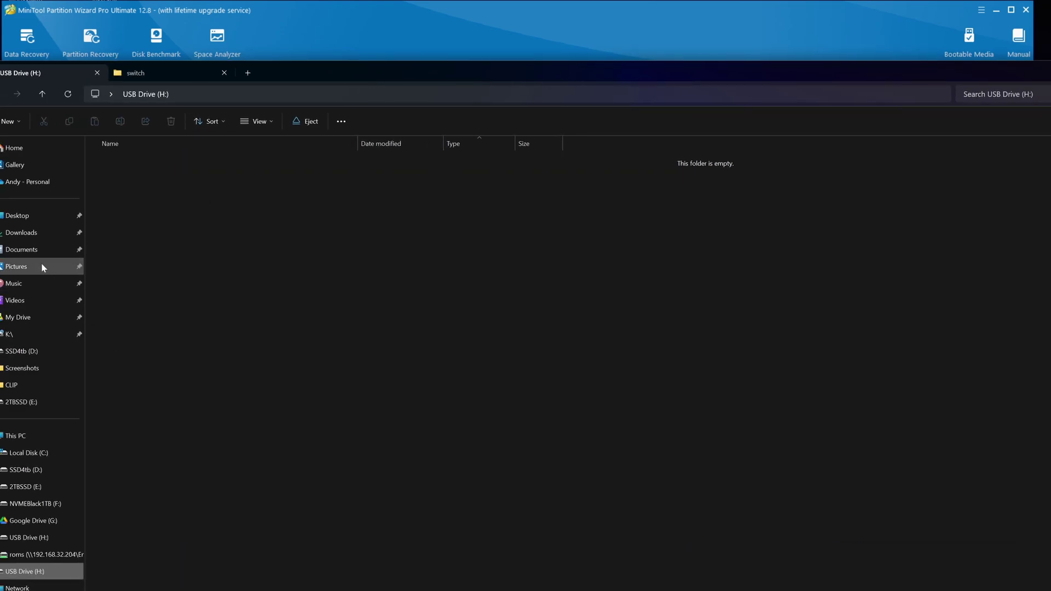
left_click(48, 540)
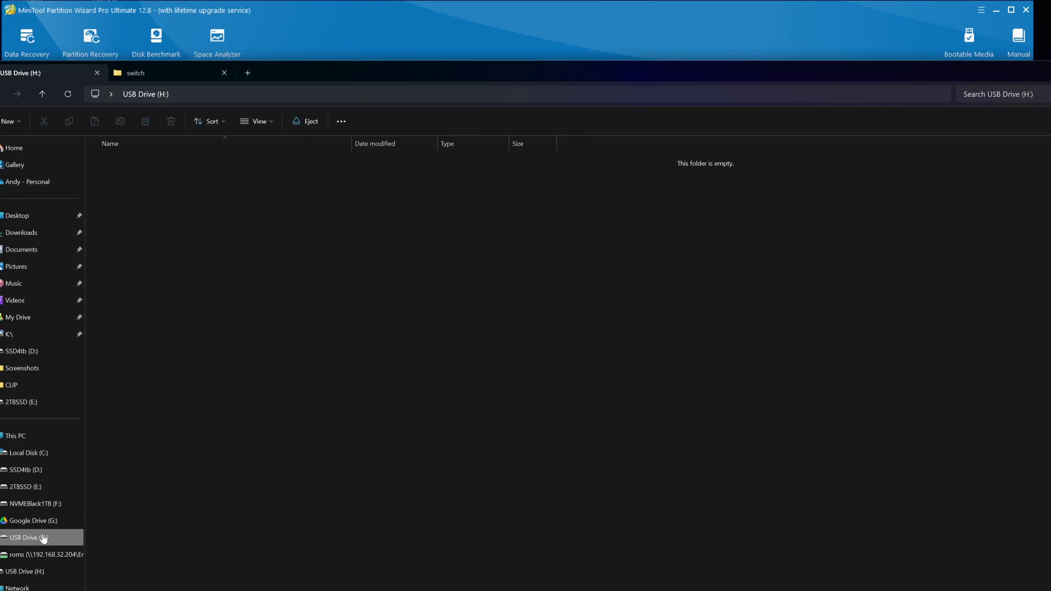
left_click(37, 504)
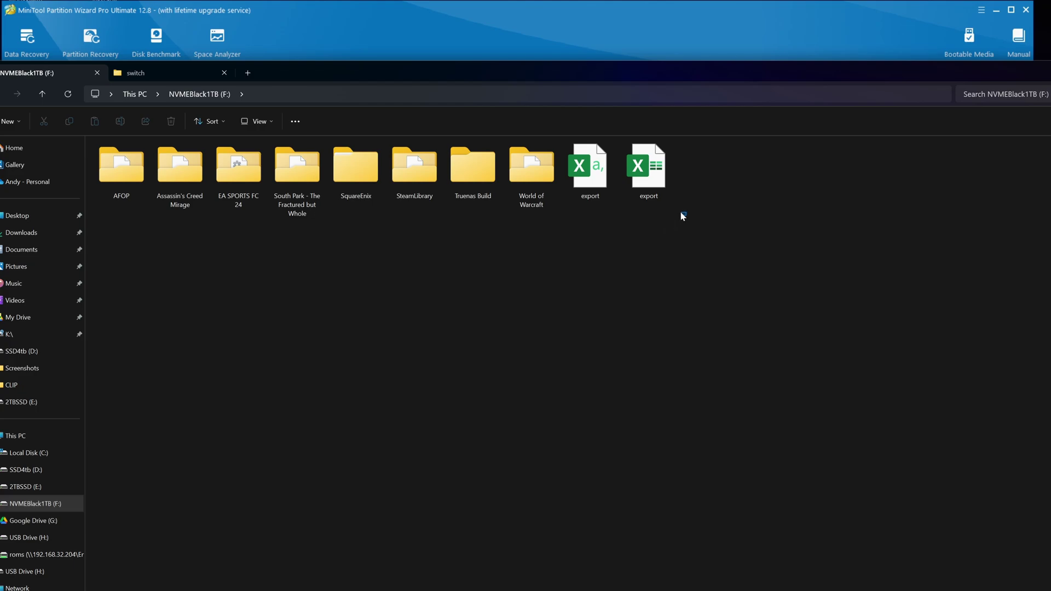
left_click_drag(683, 216, 597, 174)
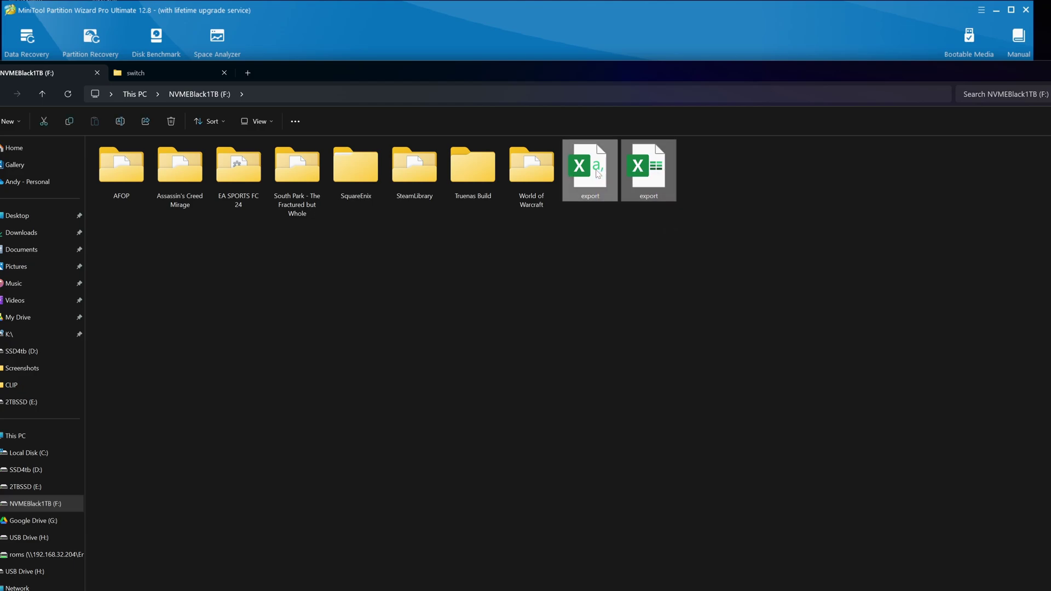
right_click(598, 174)
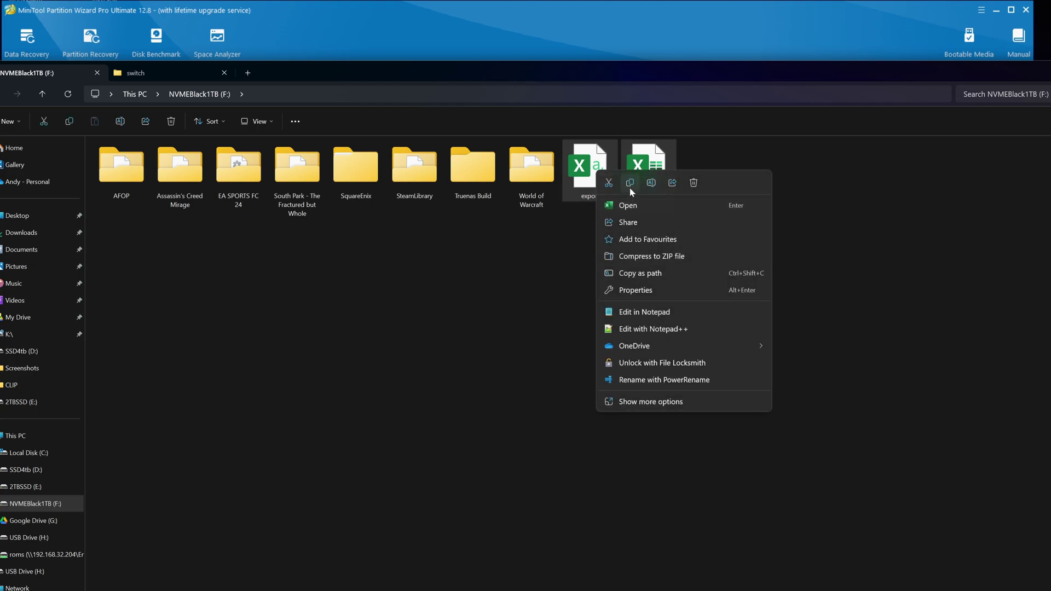
left_click(630, 188)
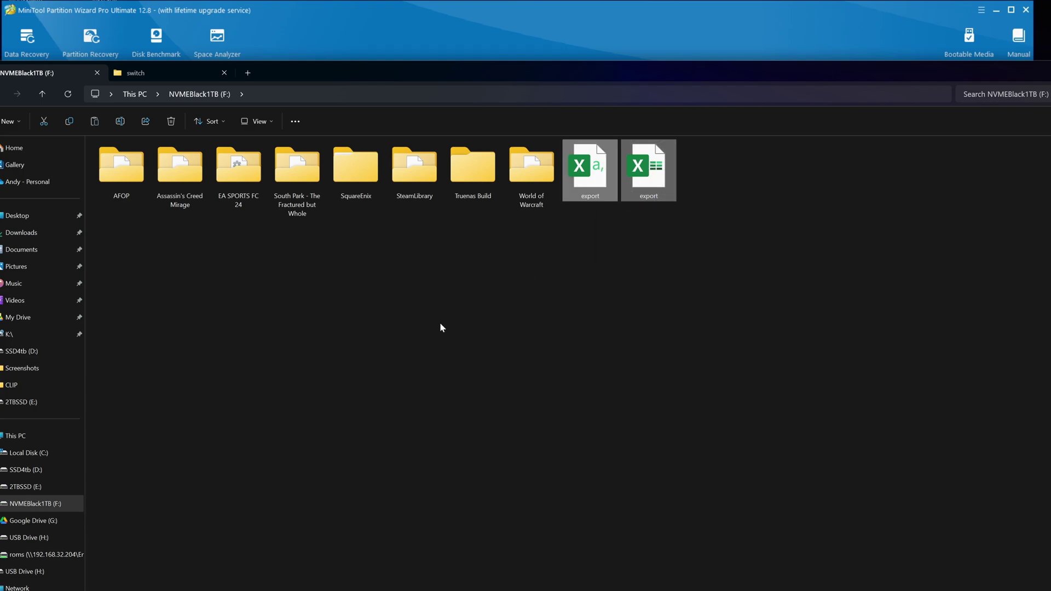
Paste the two export files into the empty USB Drive (H:)
left_click(24, 571)
right_click(321, 261)
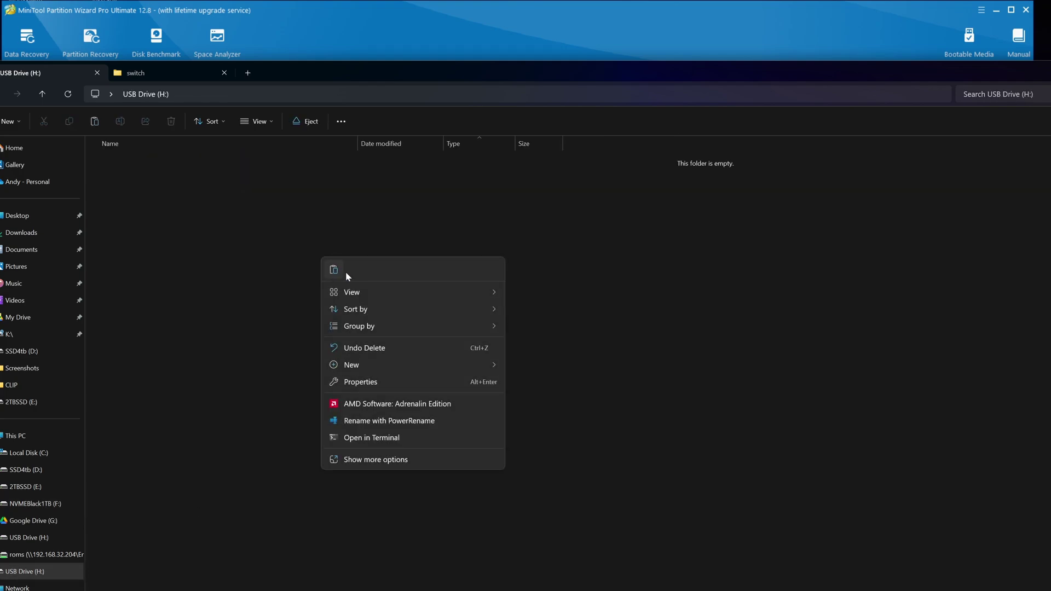
left_click(333, 270)
left_click(525, 285)
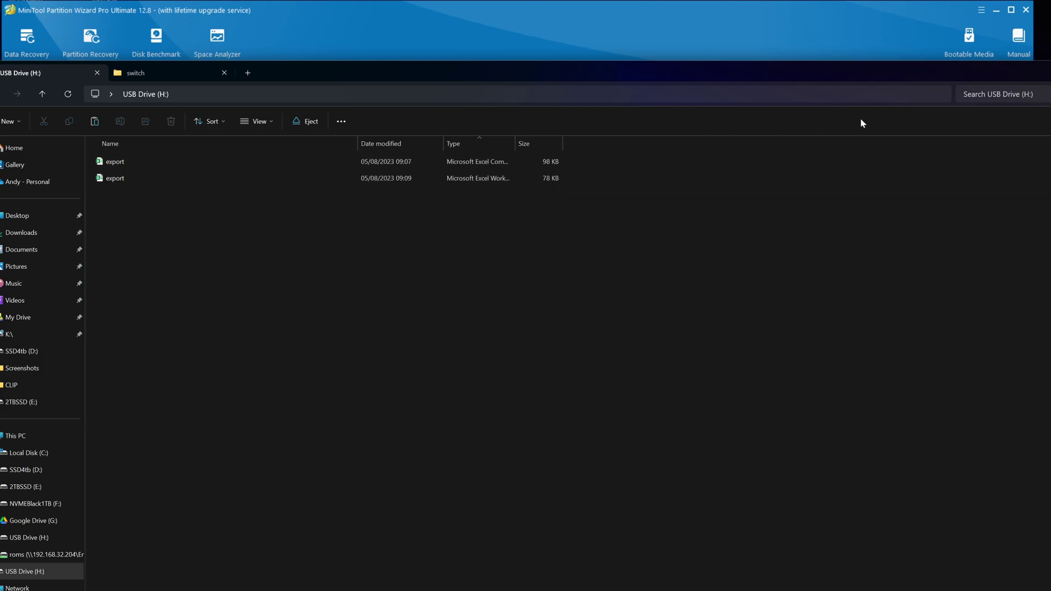
left_click_drag(946, 73, 809, 101)
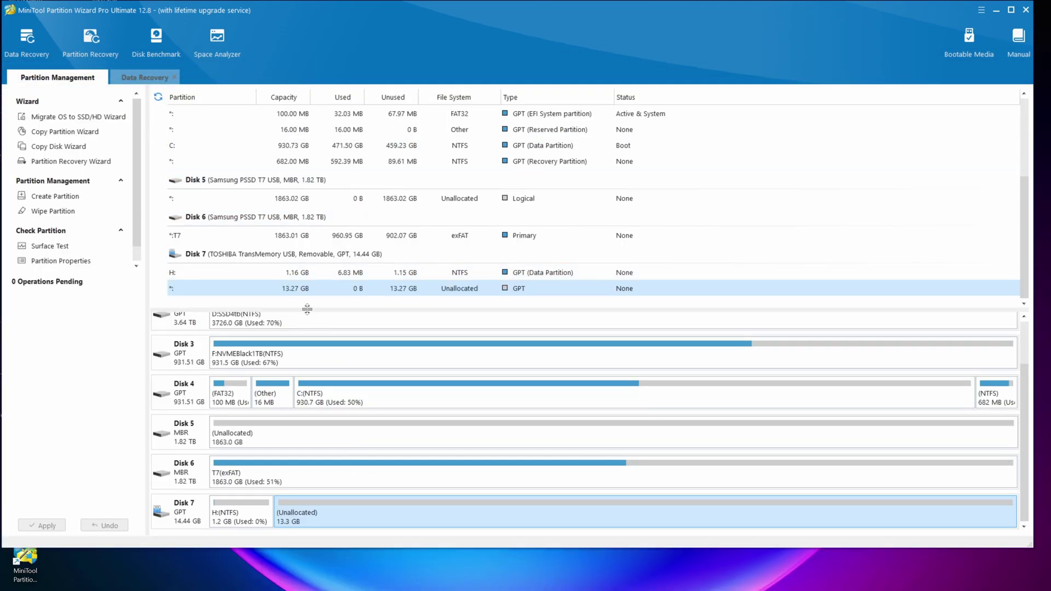
Delete the new 1.16 GB H: partition on Disk 7 and apply the deletion
left_click(245, 515)
right_click(245, 515)
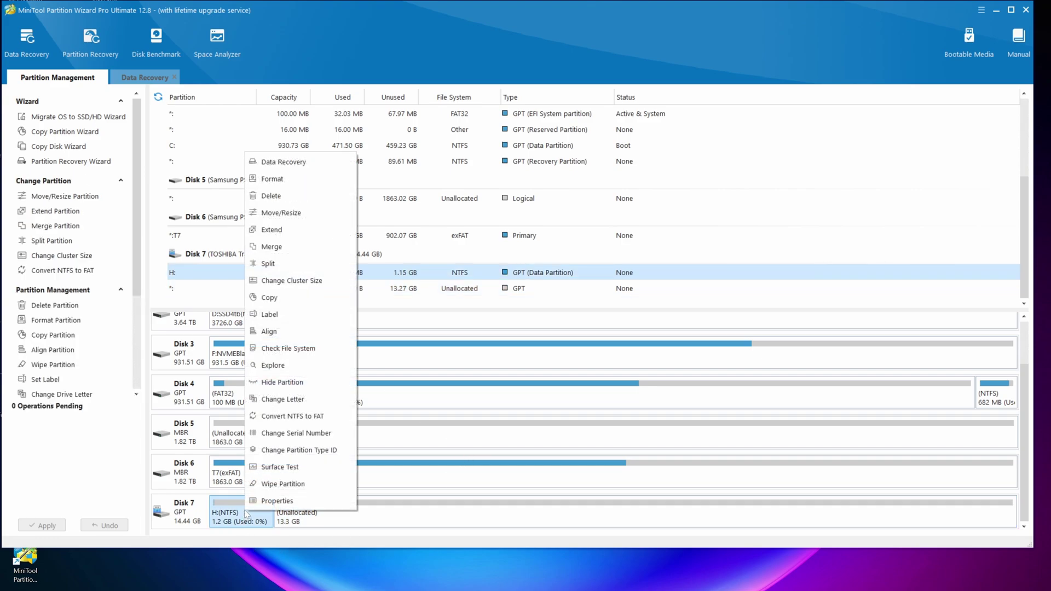
left_click(303, 201)
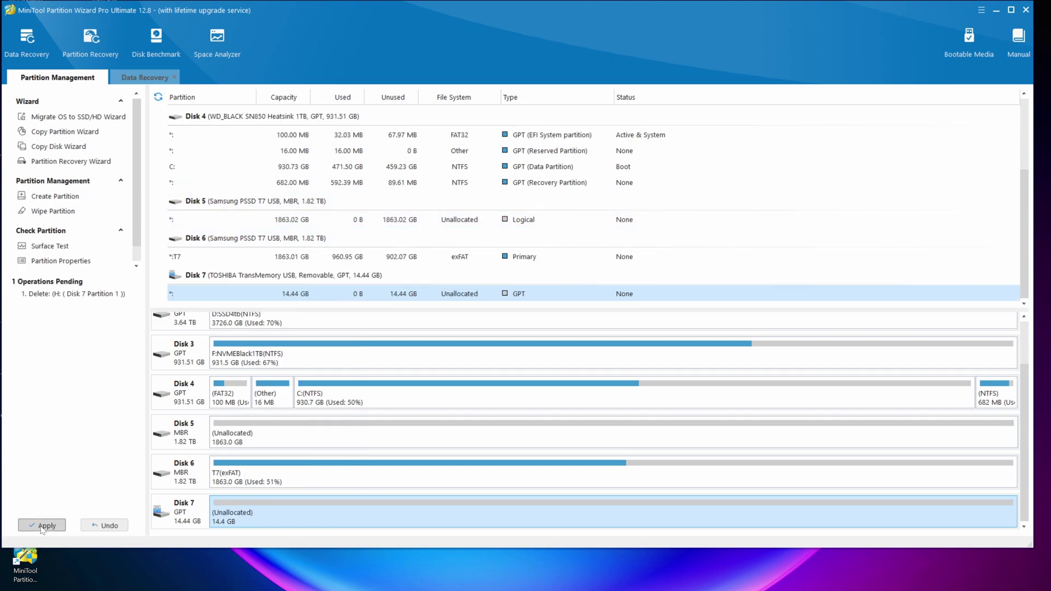
left_click(42, 526)
left_click(506, 304)
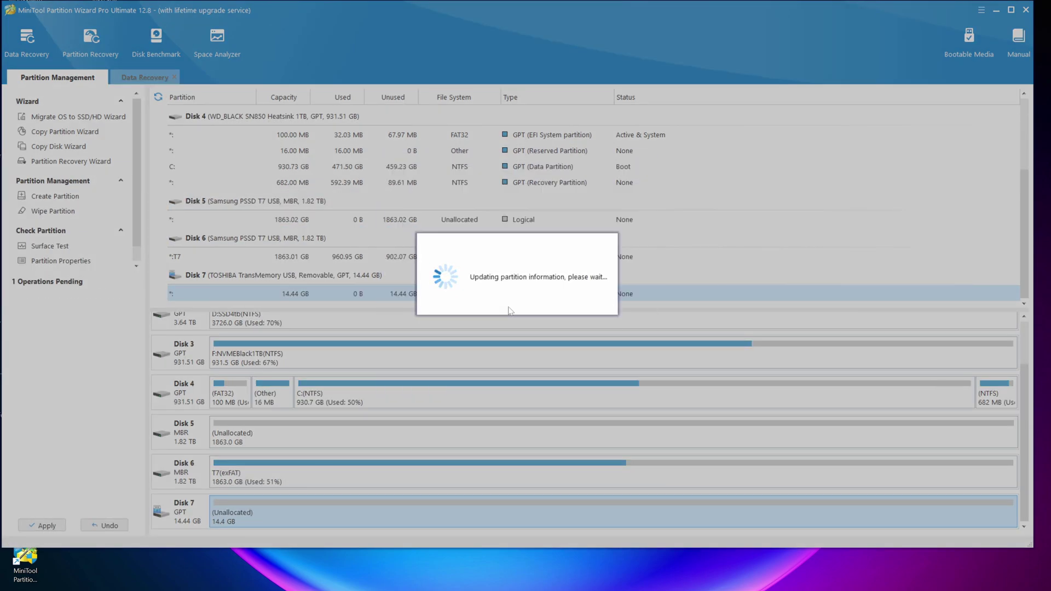
left_click(517, 303)
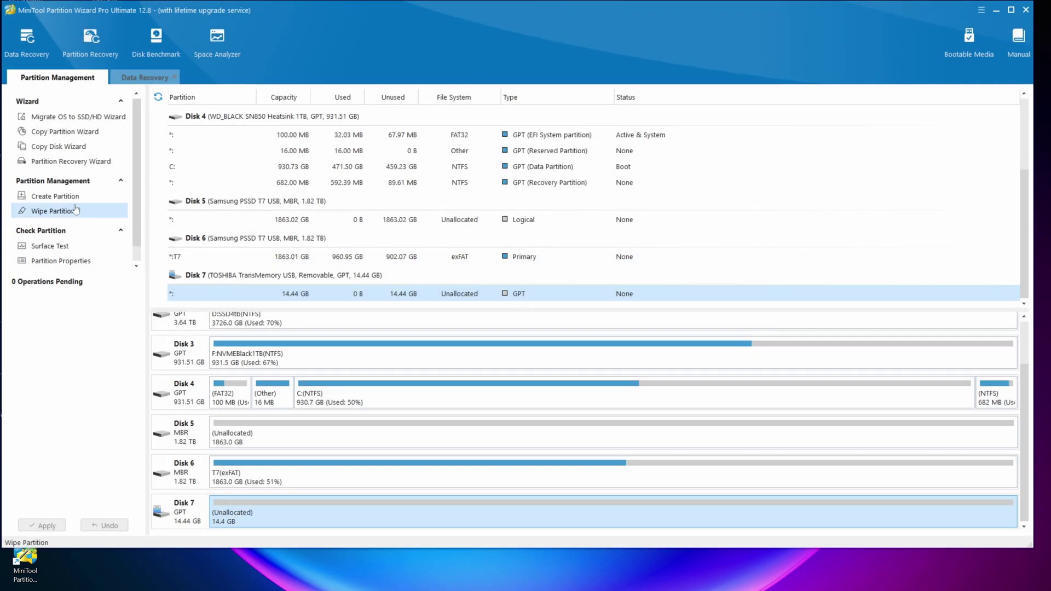
Start Partition Recovery on Disk 7 with a specified scan range and edited Ending LBA
left_click(88, 162)
left_click(637, 427)
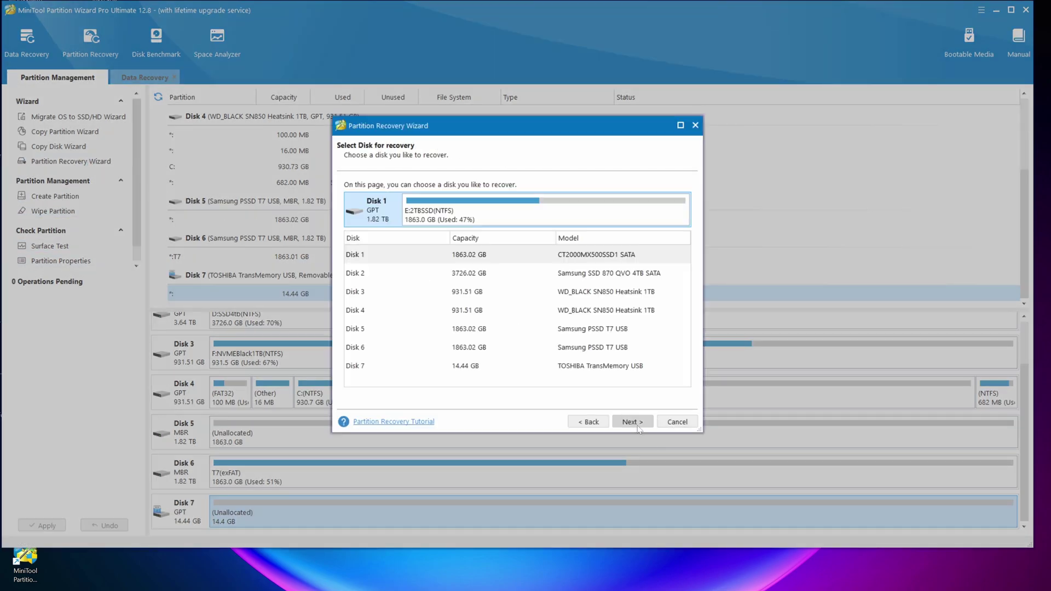
left_click(365, 369)
left_click(633, 423)
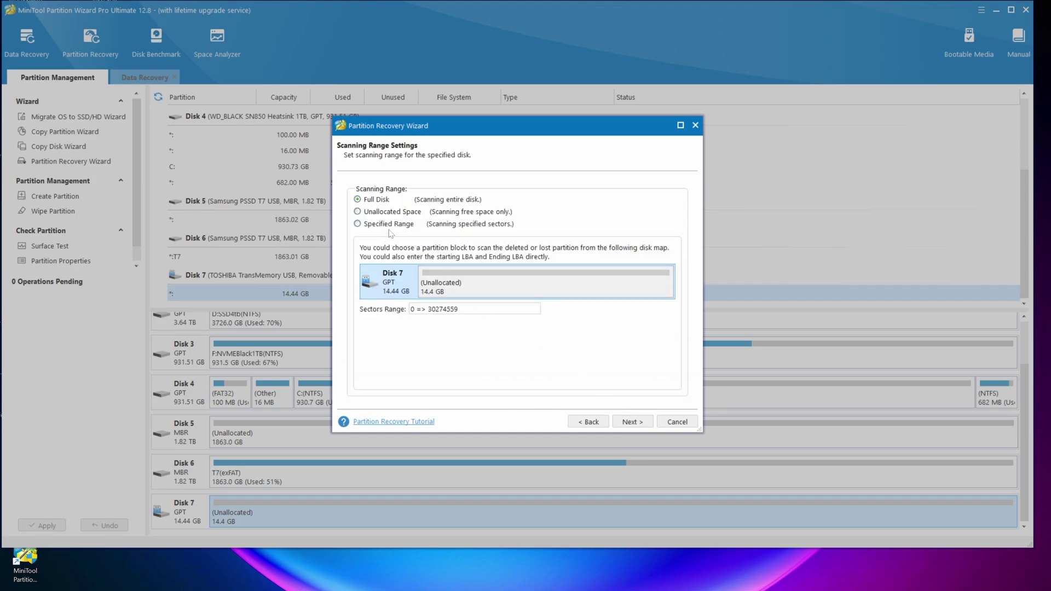
left_click(392, 225)
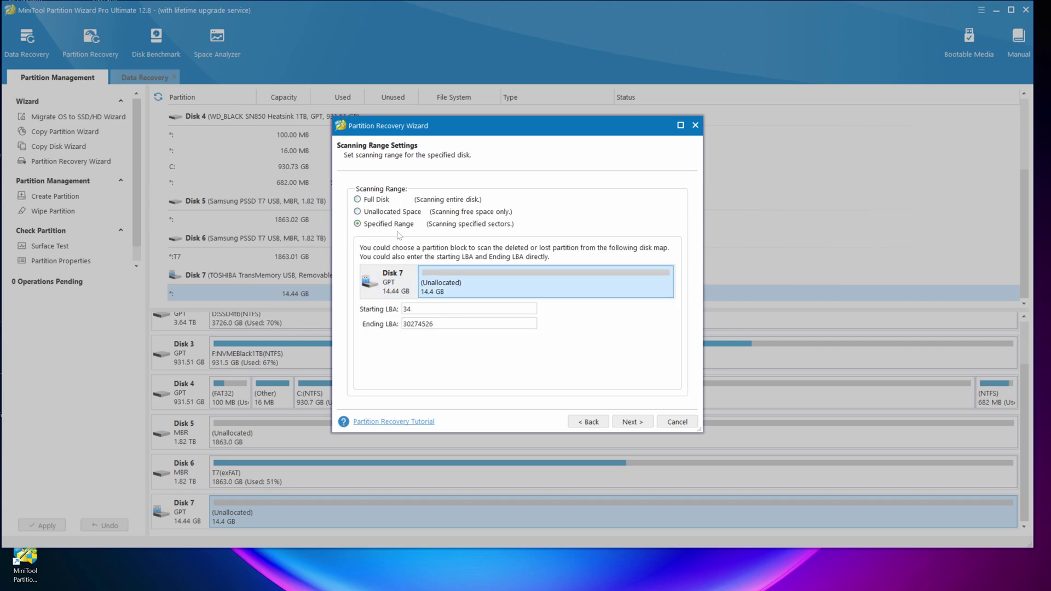
left_click_drag(450, 323, 361, 327)
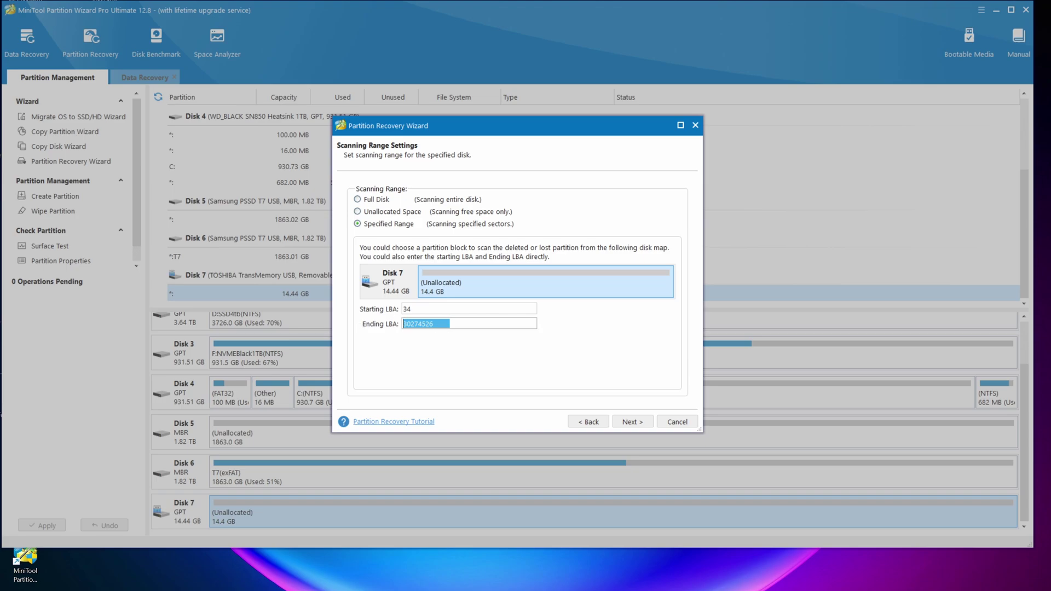
left_click(412, 324)
key("BackSpace")
key("BackSpace")
key("shift+Right")
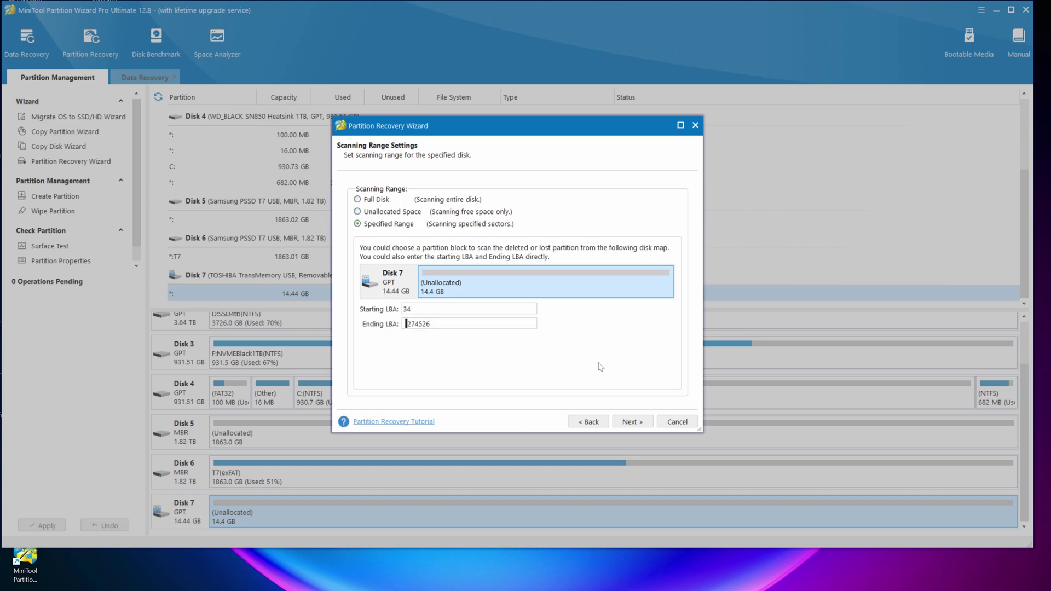
Run a Quick Scan and tick the found 1.16 GB NTFS partition for recovery
left_click(633, 422)
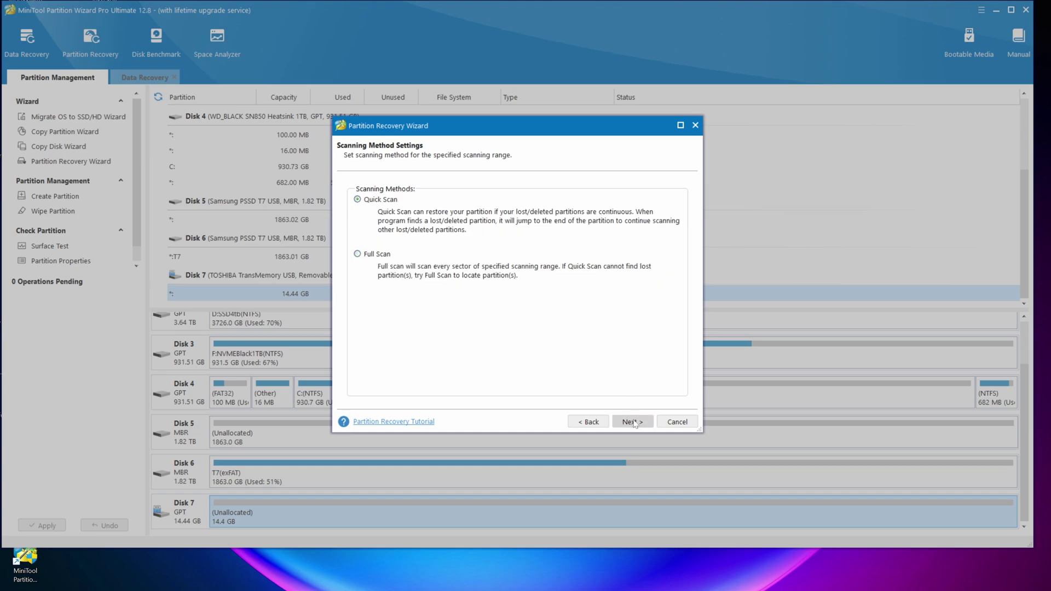
left_click(633, 422)
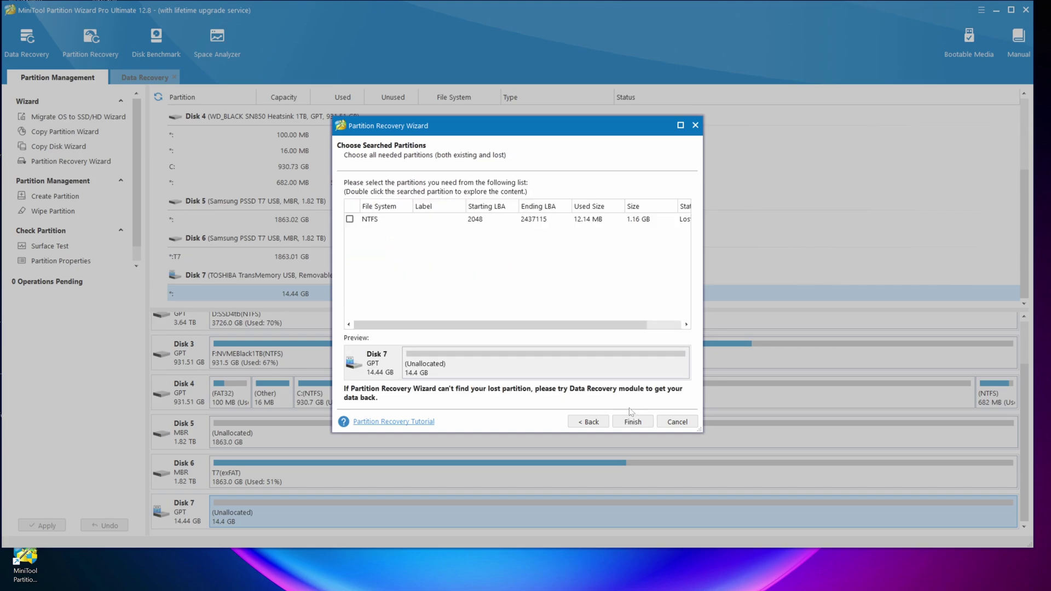
left_click_drag(581, 325, 615, 326)
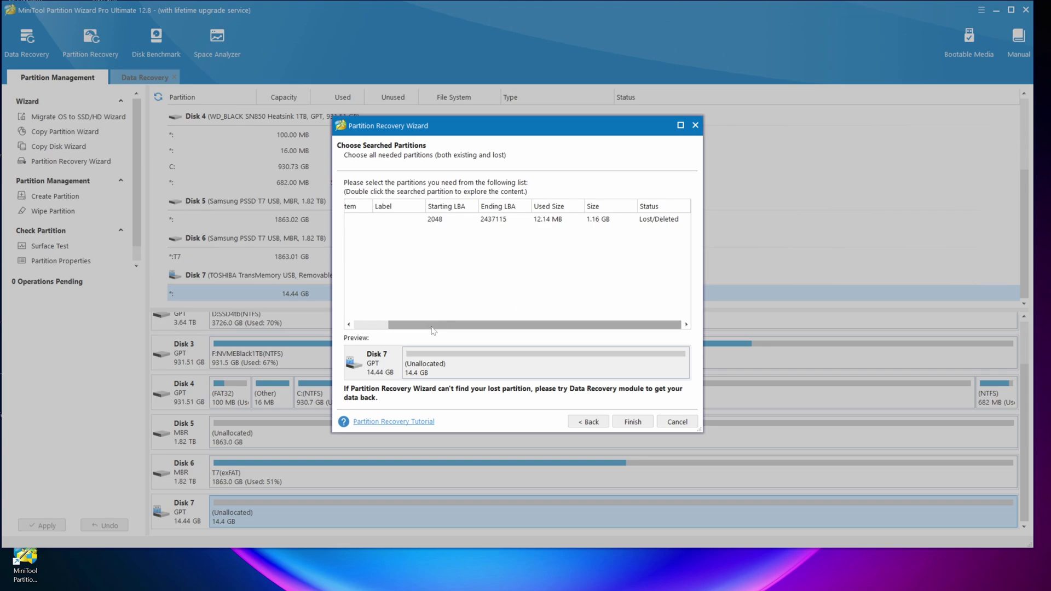
left_click_drag(428, 331, 393, 331)
left_click(350, 220)
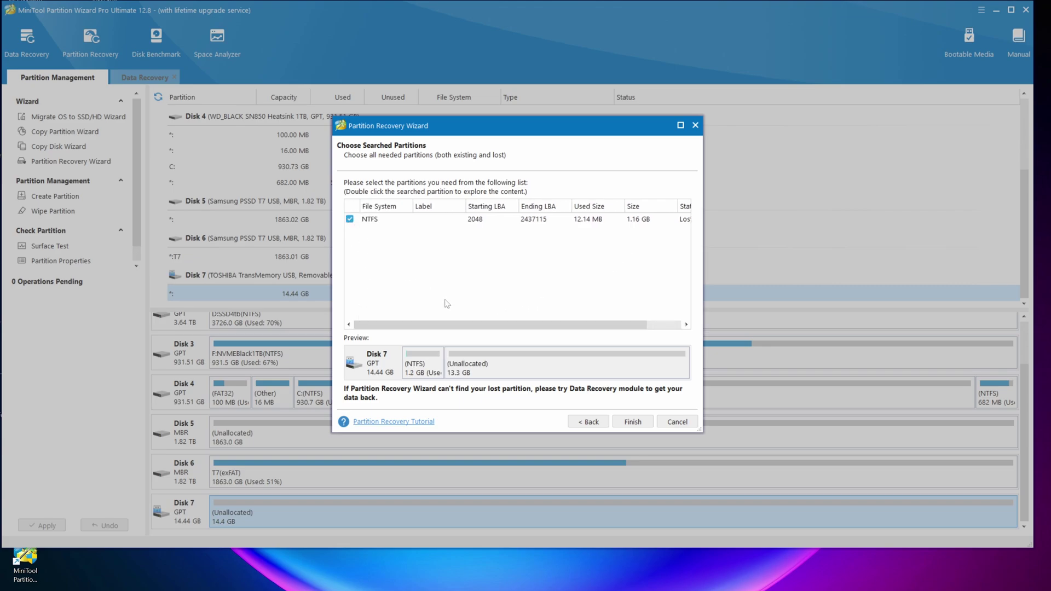
Finish the recovery wizard and apply the restored 1.16 GB NTFS partition
left_click(631, 422)
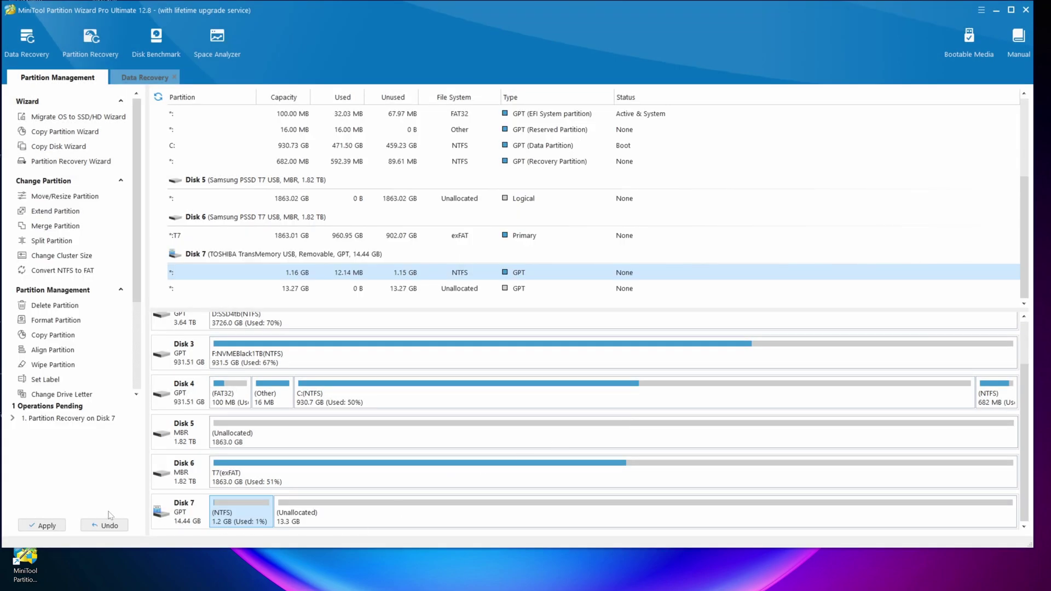
left_click(44, 526)
left_click(495, 306)
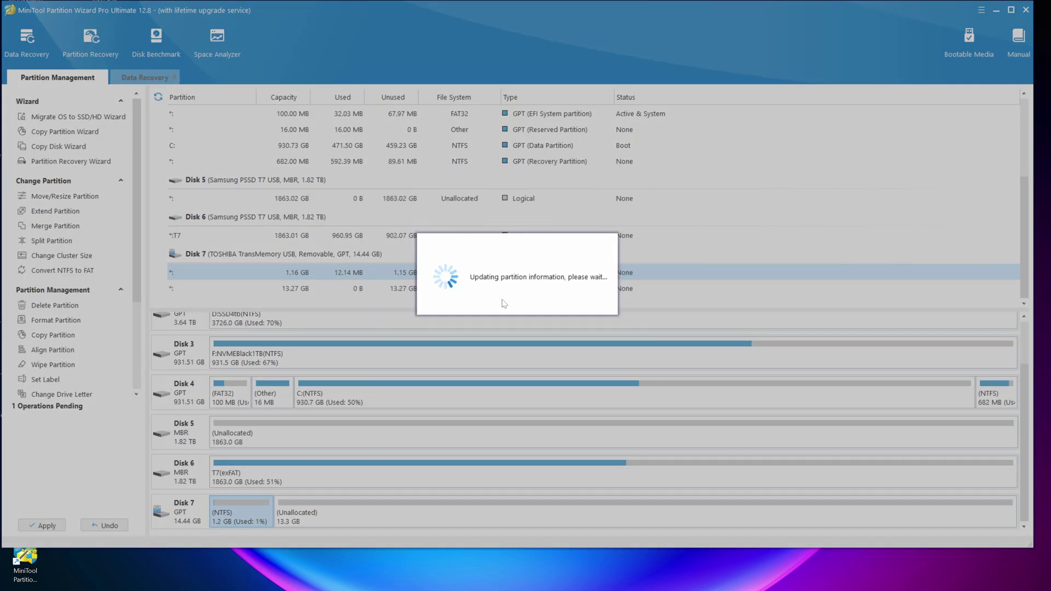
left_click(521, 297)
Check This PC in File Explorer, which shows no drive for the recovered partition
key("alt+Tab")
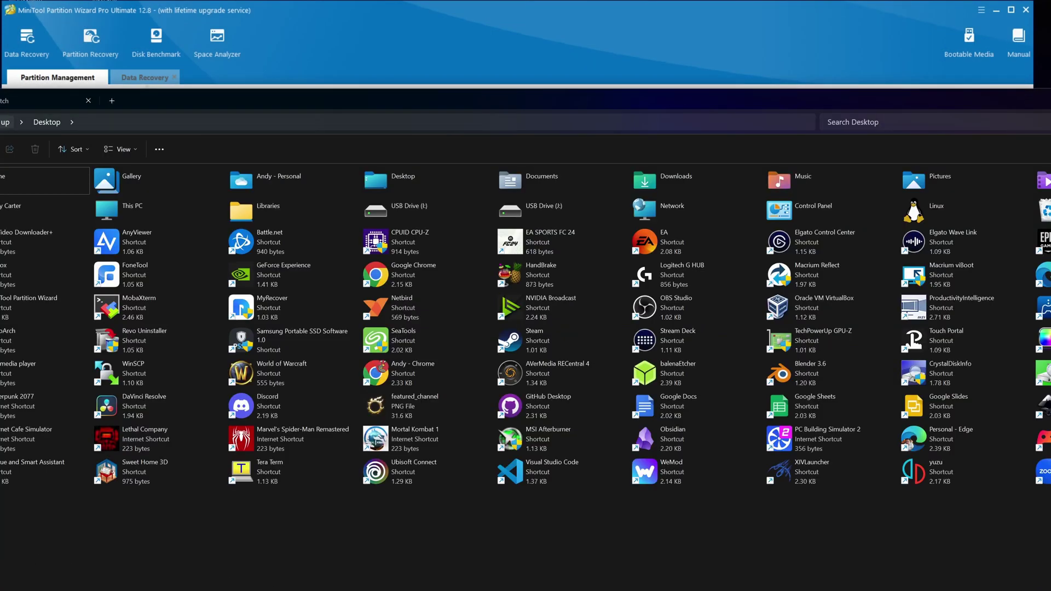
double_click(106, 209)
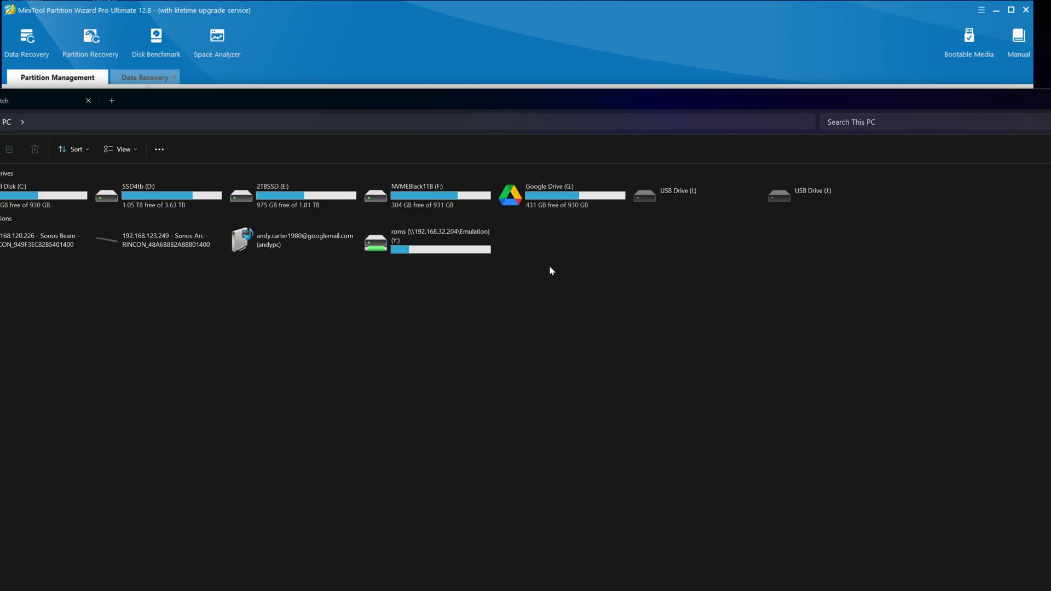
right_click(583, 264)
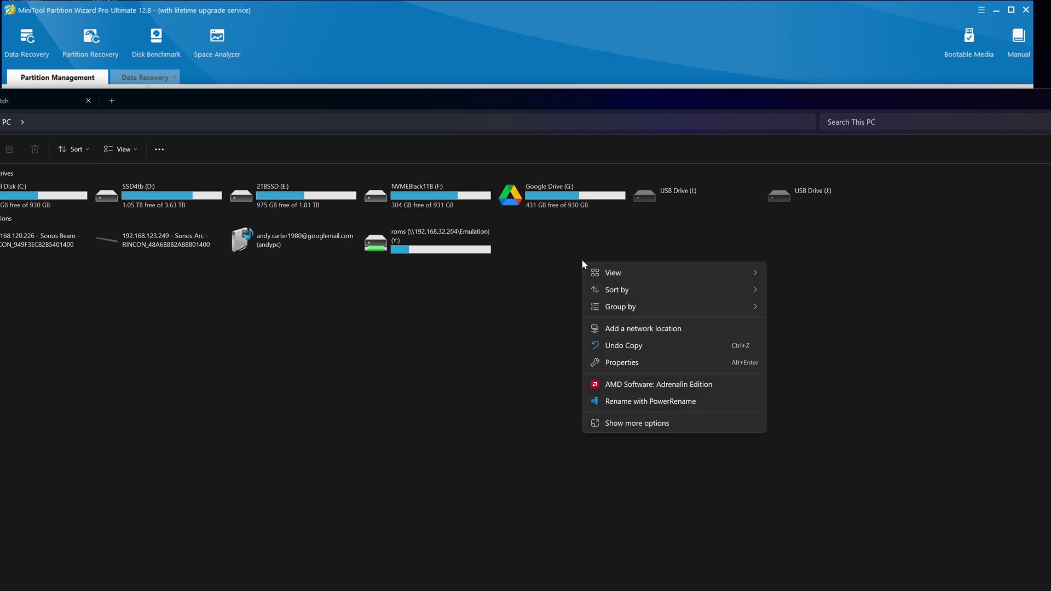
left_click(847, 380)
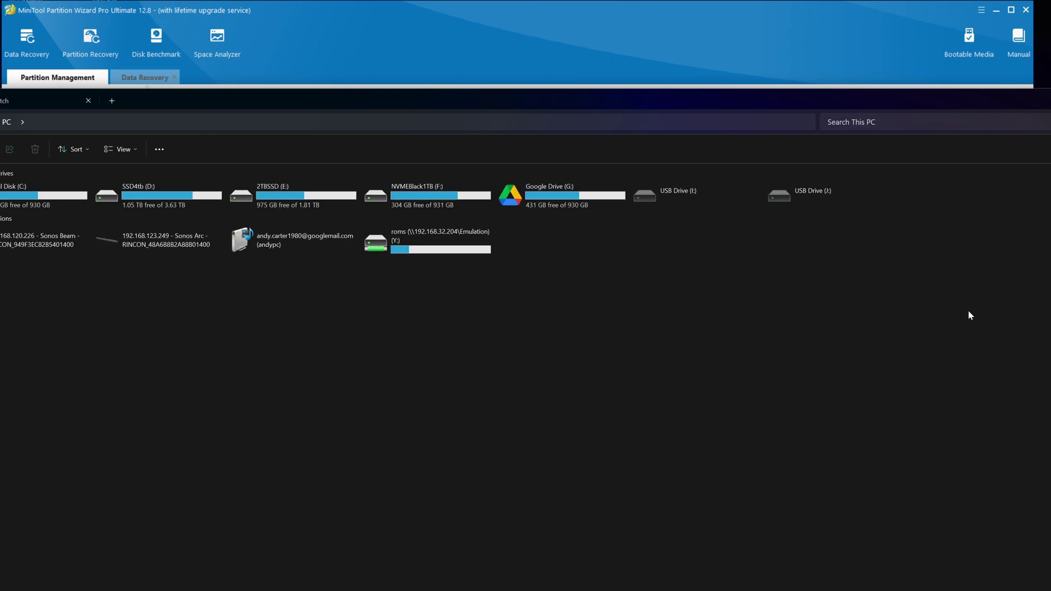
key("alt+Tab")
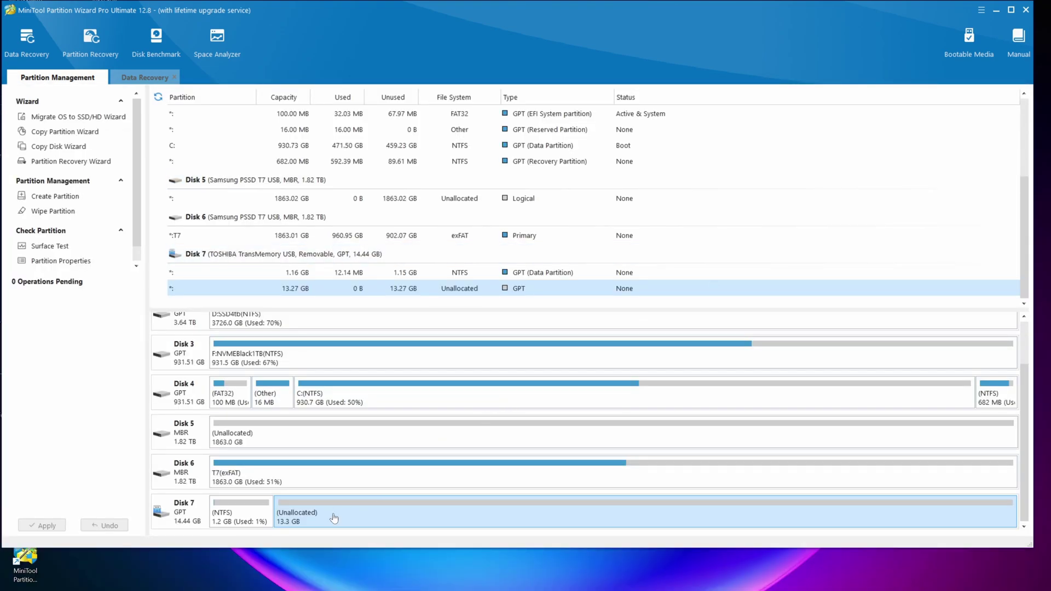
Assign drive letter H: to Disk 7's recovered NTFS partition and apply the change
left_click(244, 524)
right_click(244, 525)
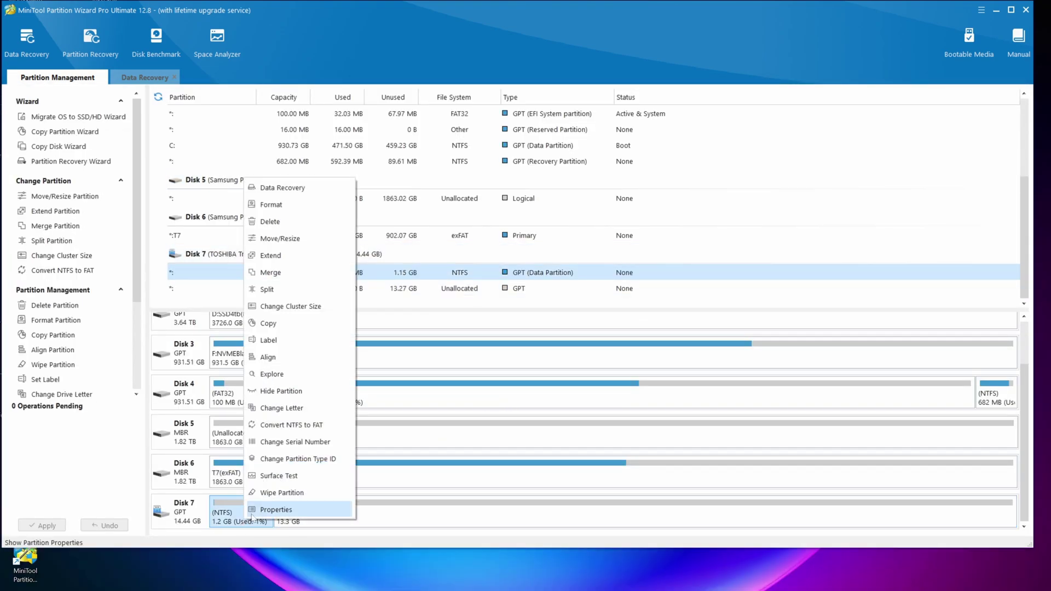
left_click(299, 410)
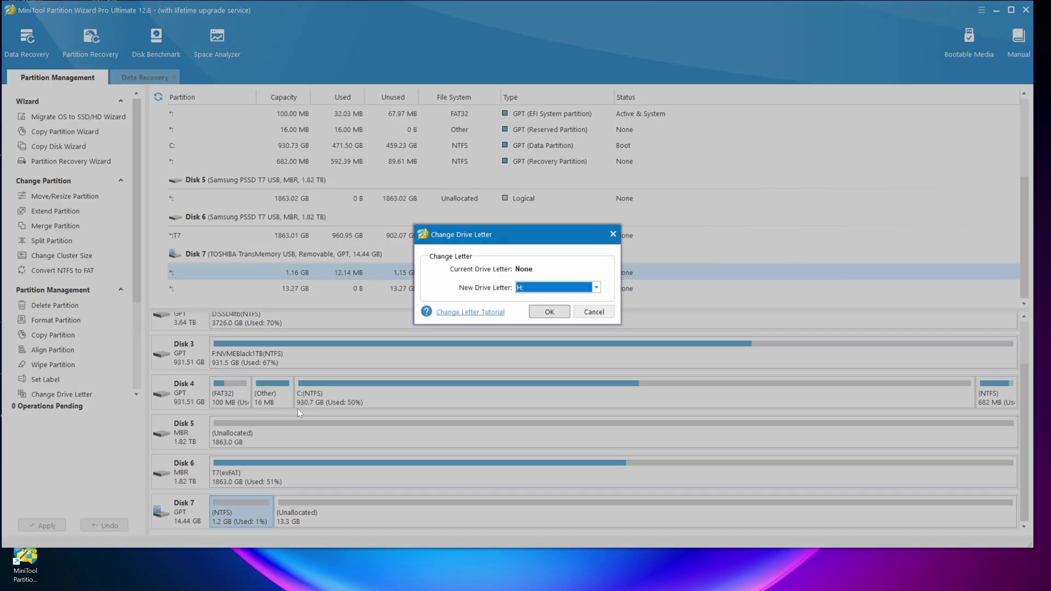
left_click(555, 315)
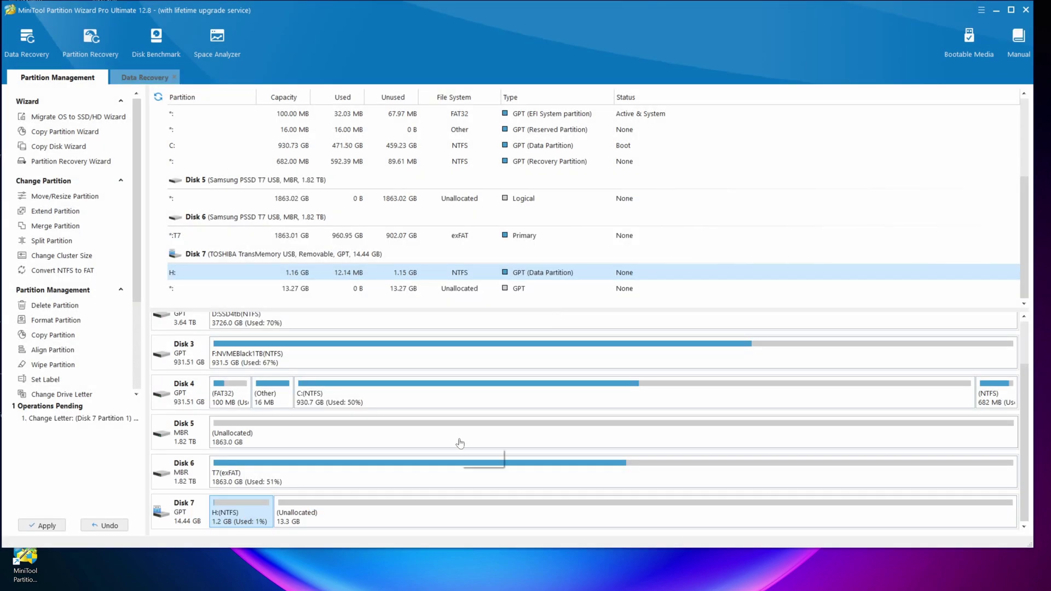
left_click(47, 527)
left_click(499, 305)
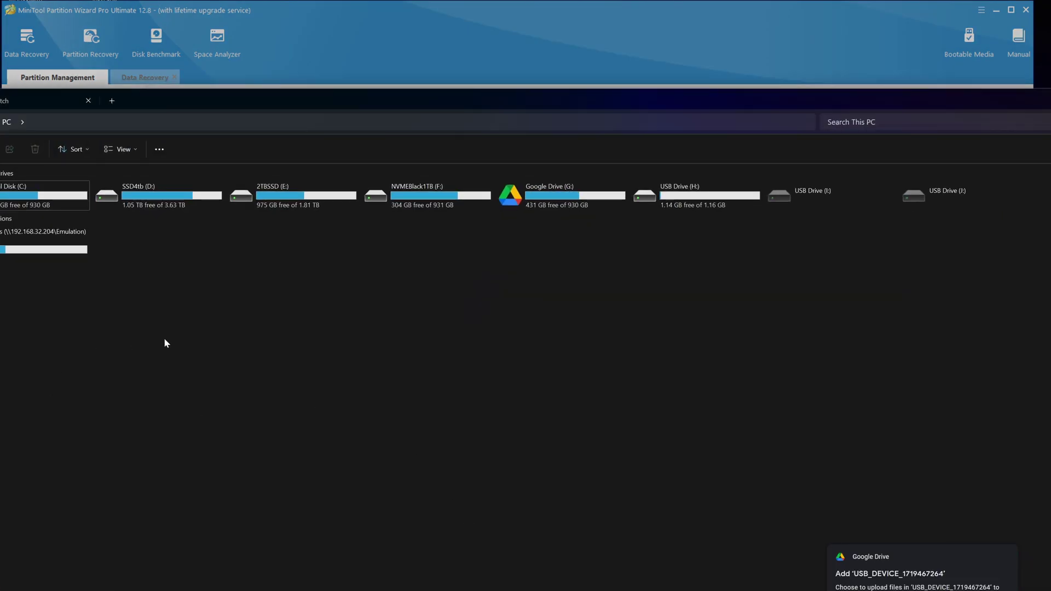
Open USB Drive (H:) and confirm both export spreadsheets are still there
double_click(678, 199)
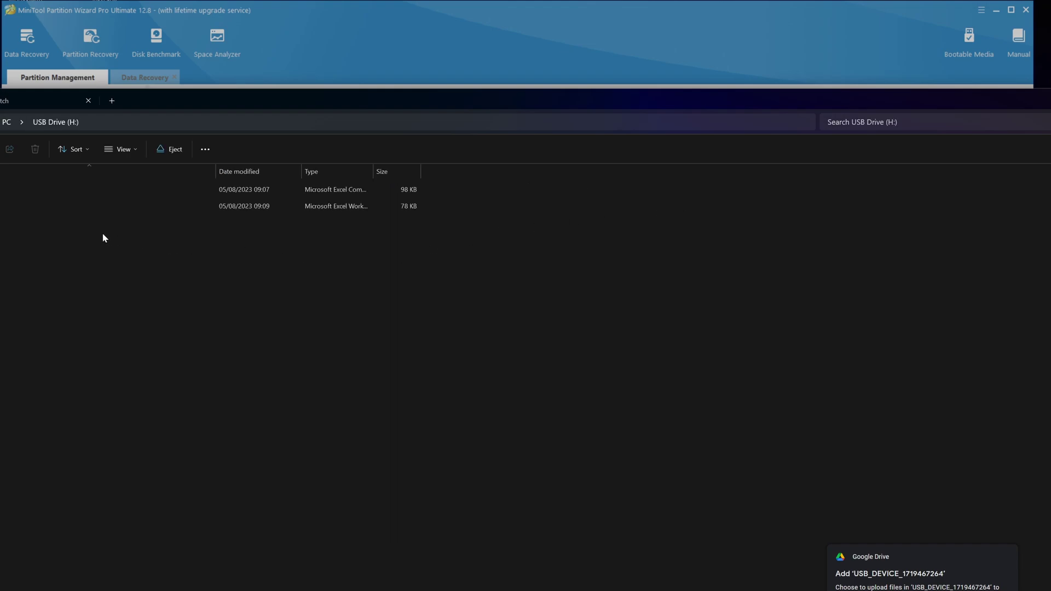
left_click_drag(120, 102, 500, 172)
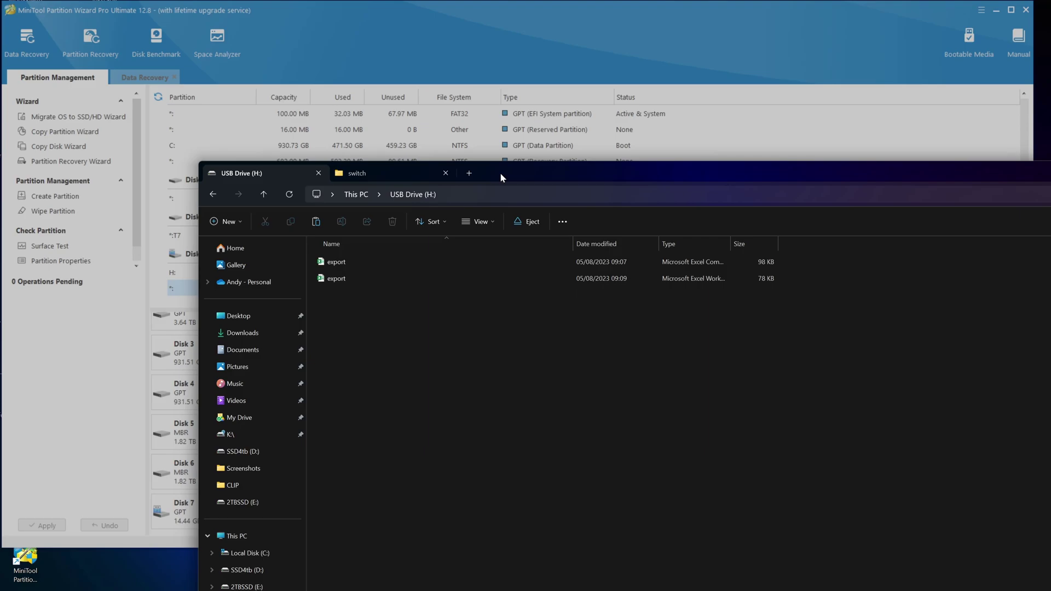
left_click_drag(500, 172, 81, 173)
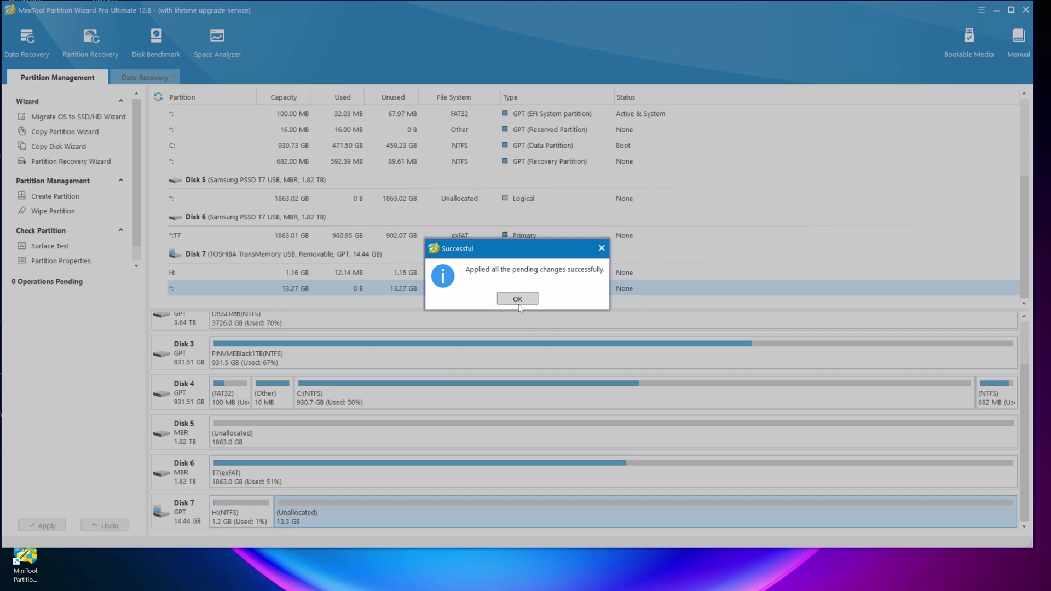
Dismiss the Successful dialog, showing Disk 7's 1.16 GB H: beside 13.27 GB unallocated
left_click(518, 299)
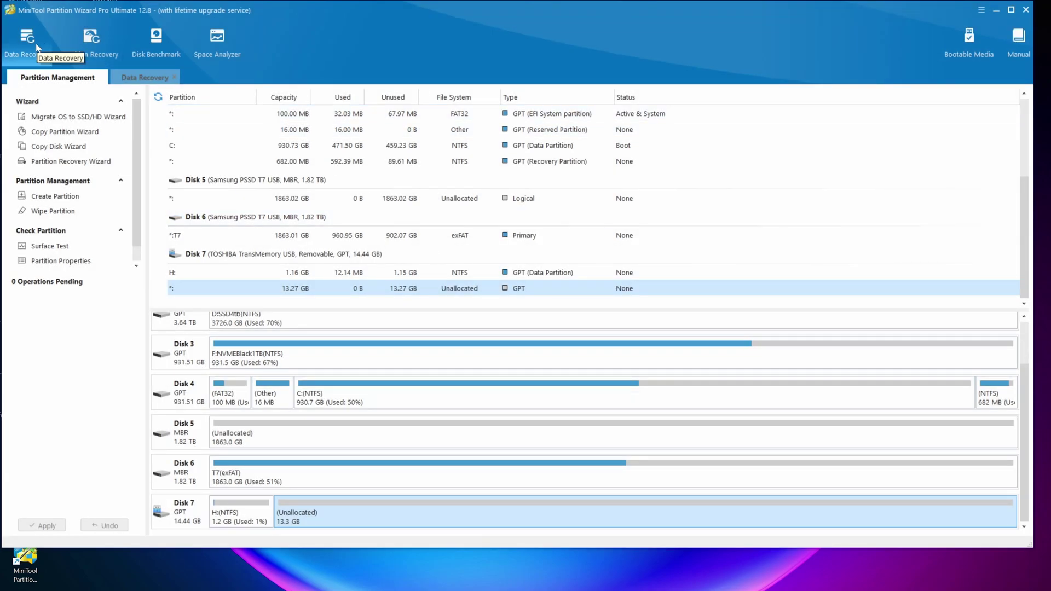